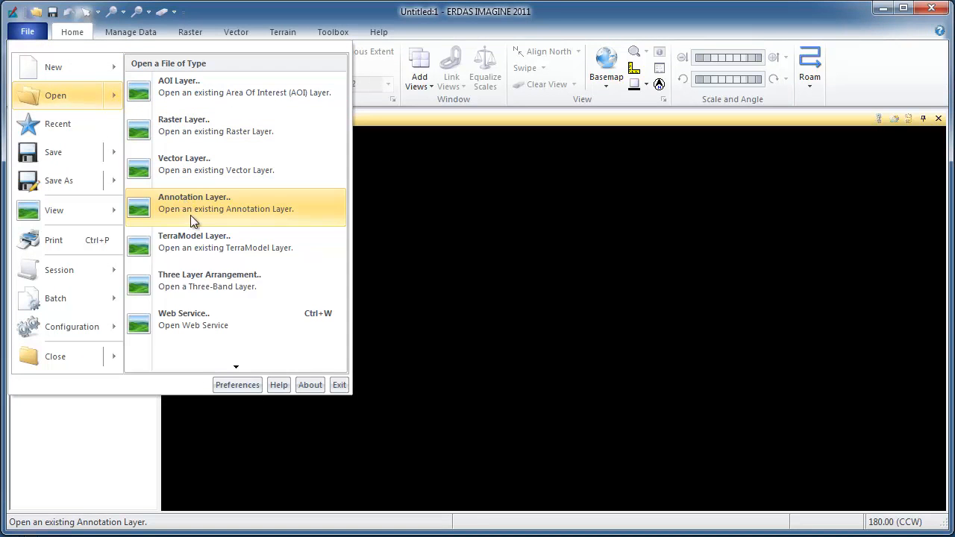
{"action": "left_click", "coordinate": [227, 11]}
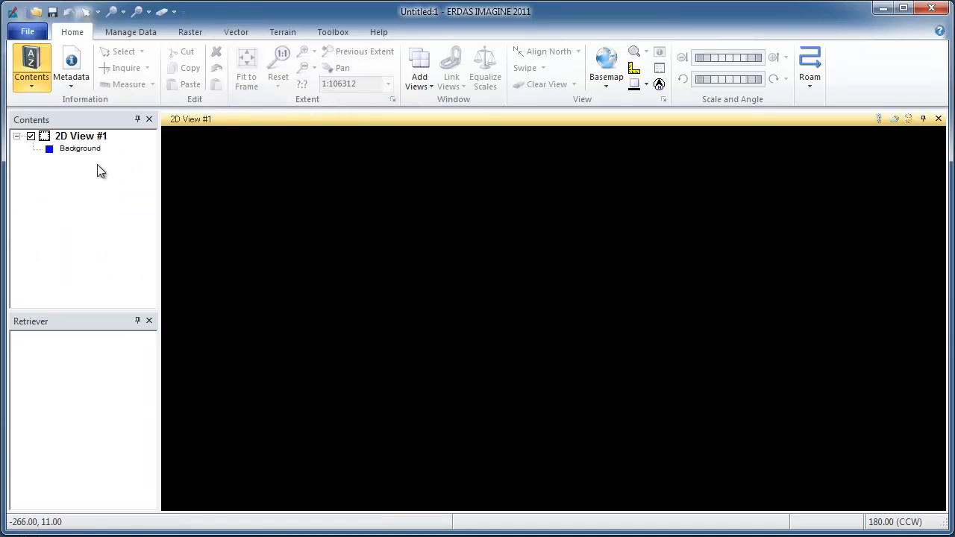
{"action": "left_click", "coordinate": [65, 179]}
{"action": "right_click", "coordinate": [80, 135]}
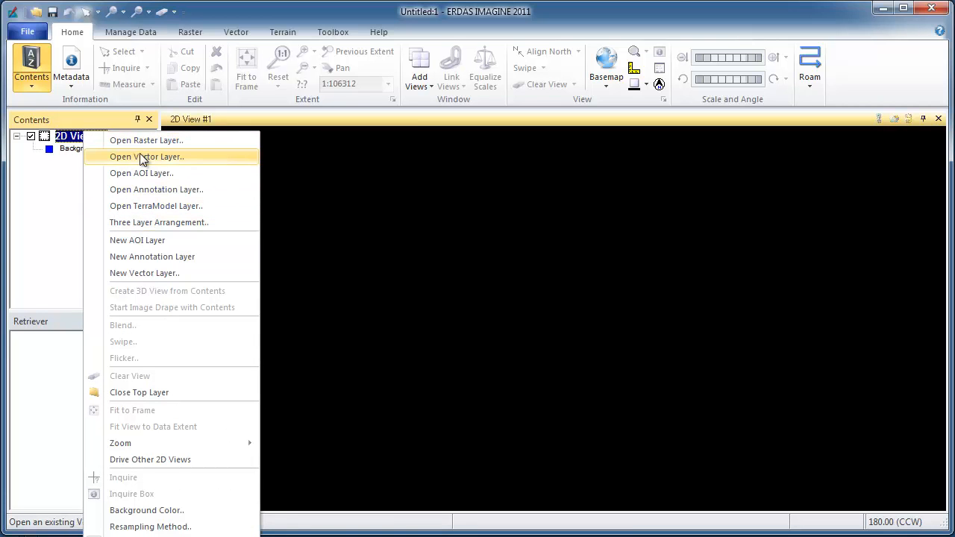
{"action": "left_click", "coordinate": [399, 183]}
Open the raster layer lanier.img from the Imagery and Data folder in the 2D view
{"action": "right_click", "coordinate": [400, 184]}
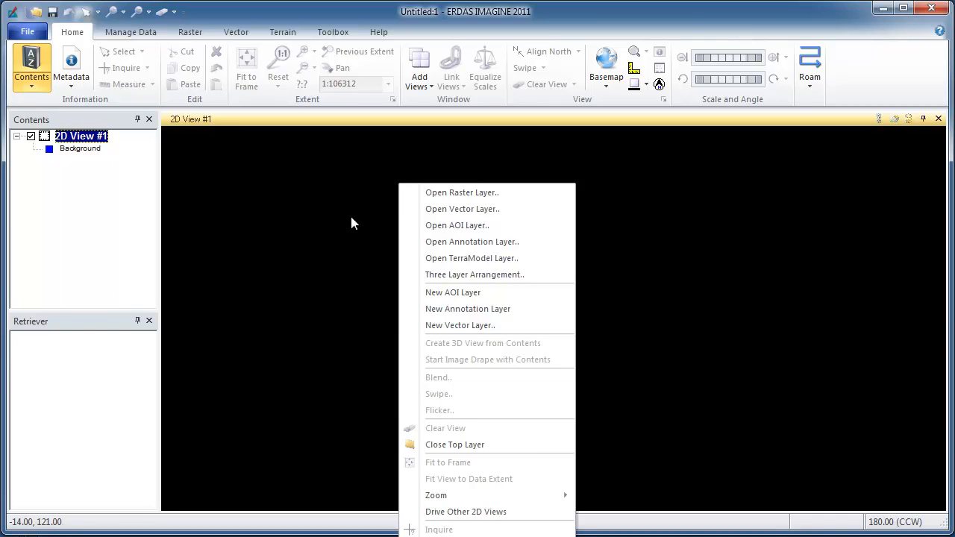
{"action": "left_click", "coordinate": [440, 194]}
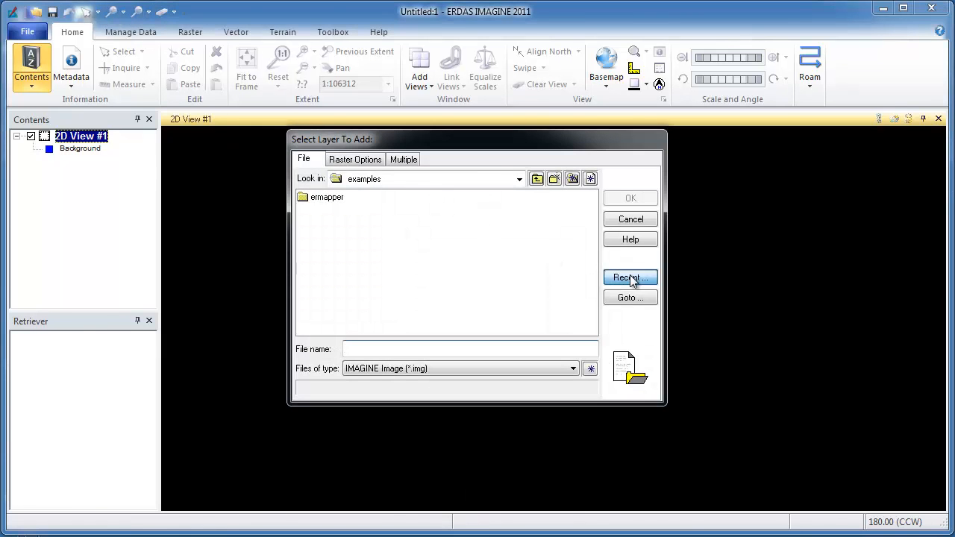
{"action": "left_click", "coordinate": [631, 278]}
{"action": "left_click", "coordinate": [369, 339]}
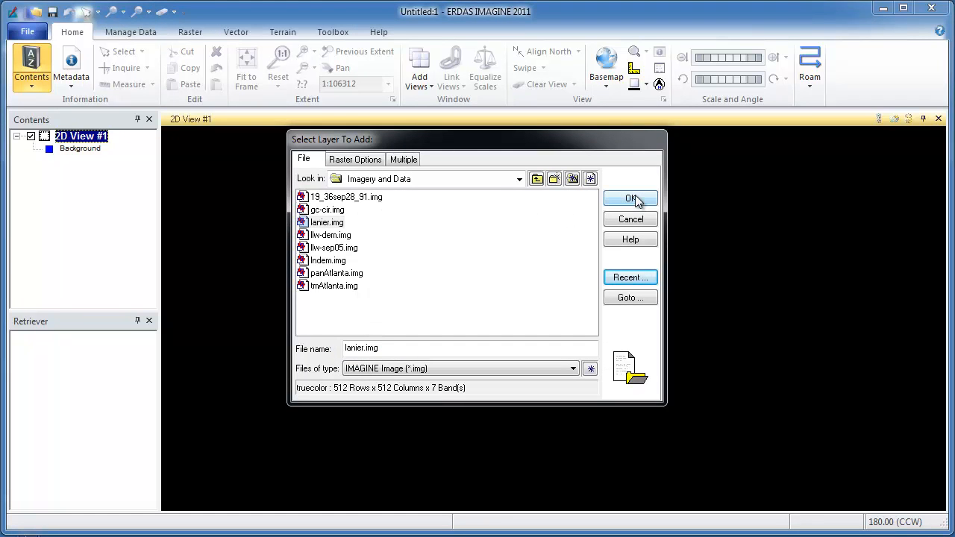
{"action": "left_click", "coordinate": [631, 199]}
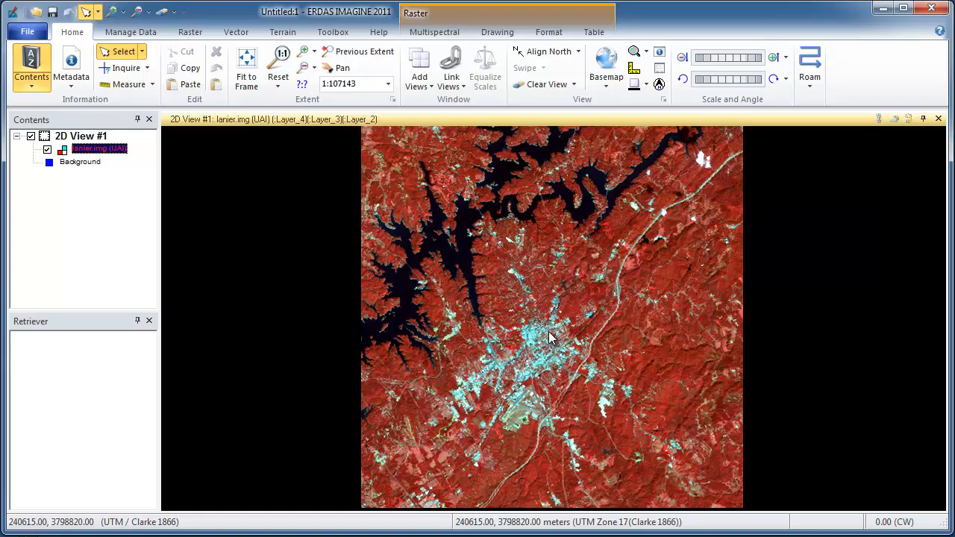
Examine the lanier.img image at closer and wider zoom levels around its urban area
{"action": "scroll", "coordinate": [549, 325], "scroll_direction": "down", "scroll_amount": 4}
{"action": "scroll", "coordinate": [548, 326], "scroll_direction": "up", "scroll_amount": 5}
{"action": "scroll", "coordinate": [548, 330], "scroll_direction": "up", "scroll_amount": 8}
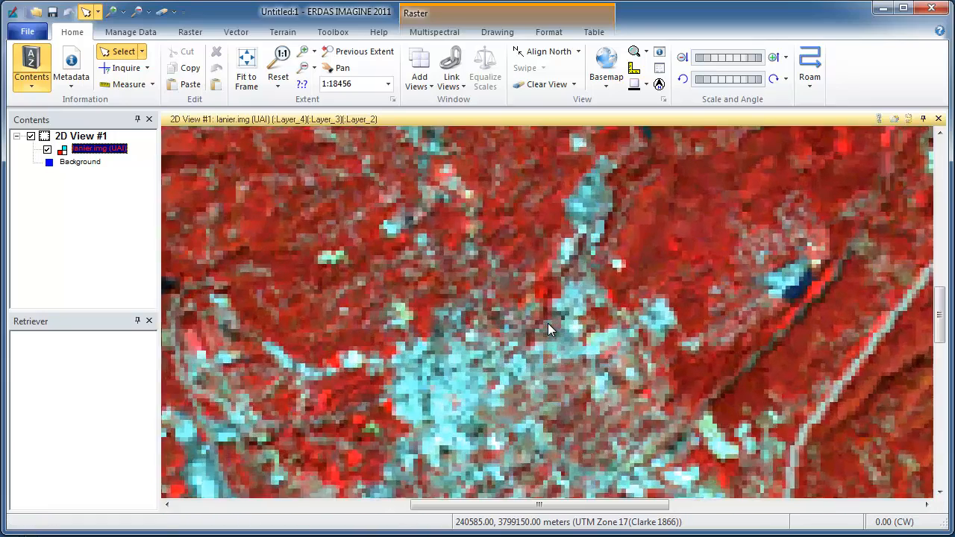
{"action": "scroll", "coordinate": [548, 328], "scroll_direction": "down", "scroll_amount": 10}
{"action": "scroll", "coordinate": [549, 328], "scroll_direction": "down", "scroll_amount": 5}
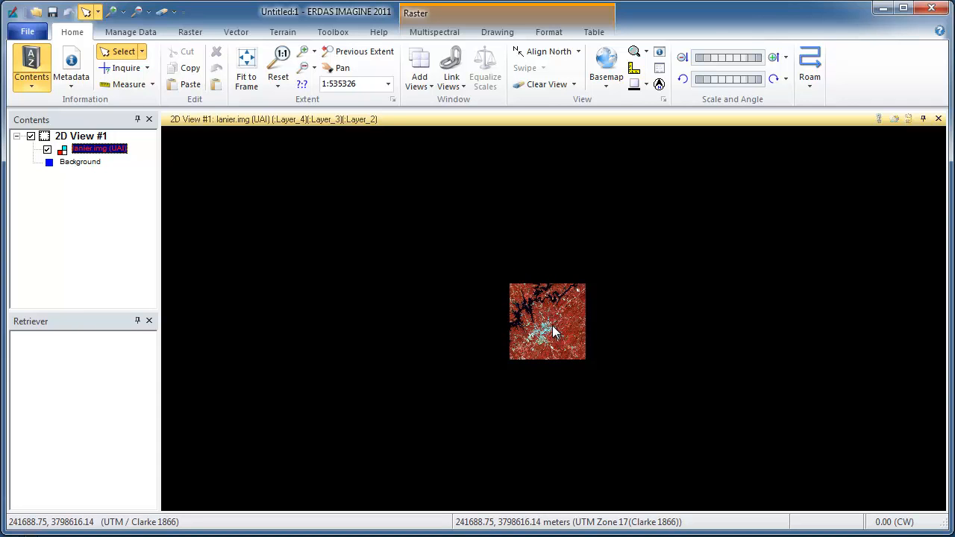
{"action": "left_click_drag", "start_coordinate": [554, 334], "coordinate": [508, 354]}
{"action": "scroll", "coordinate": [528, 344], "scroll_direction": "down", "scroll_amount": 2}
{"action": "scroll", "coordinate": [516, 350], "scroll_direction": "up", "scroll_amount": 5}
{"action": "scroll", "coordinate": [516, 351], "scroll_direction": "up", "scroll_amount": 1}
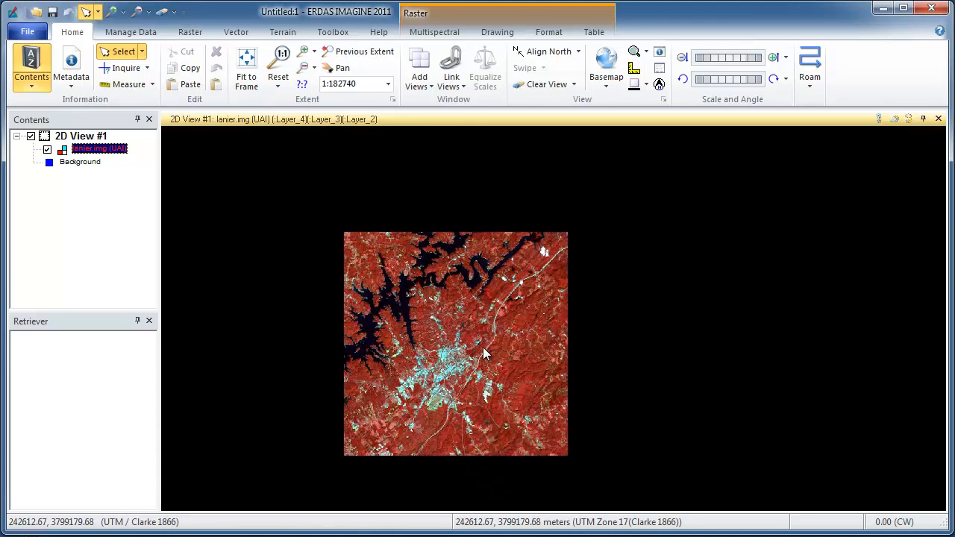
Move the image around within the 2D view using the Pan tool
{"action": "left_click", "coordinate": [341, 68]}
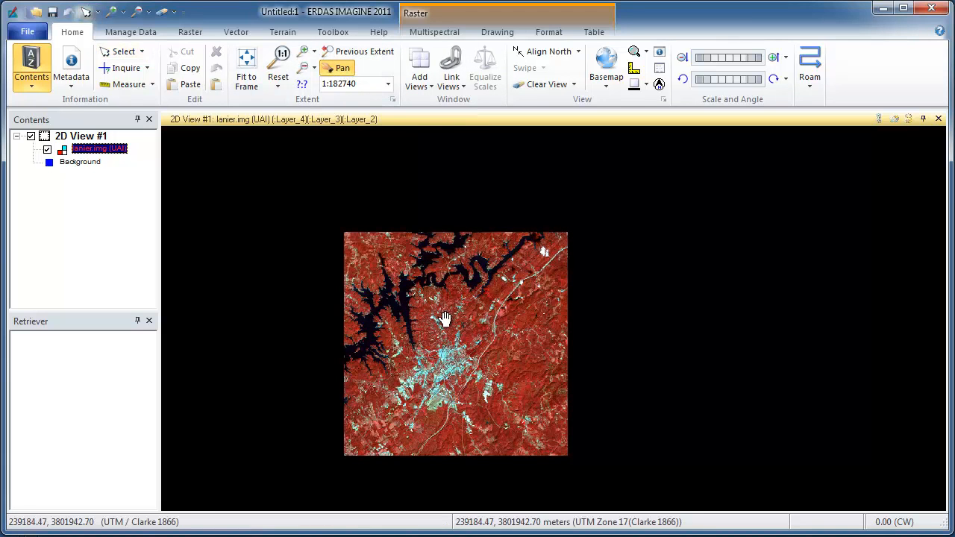
{"action": "left_click_drag", "start_coordinate": [445, 319], "coordinate": [494, 286]}
{"action": "left_click_drag", "start_coordinate": [476, 331], "coordinate": [500, 294]}
{"action": "left_click_drag", "start_coordinate": [549, 252], "coordinate": [520, 283]}
Inspect the image down to its individual pixels and fit the whole image back to the frame
{"action": "scroll", "coordinate": [520, 283], "scroll_direction": "down", "scroll_amount": 3}
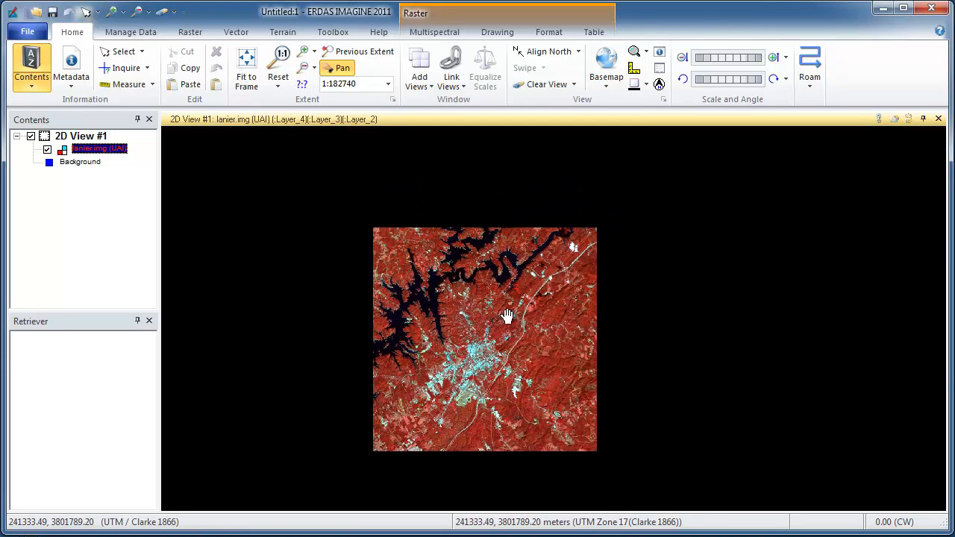
{"action": "scroll", "coordinate": [475, 329], "scroll_direction": "up", "scroll_amount": 4}
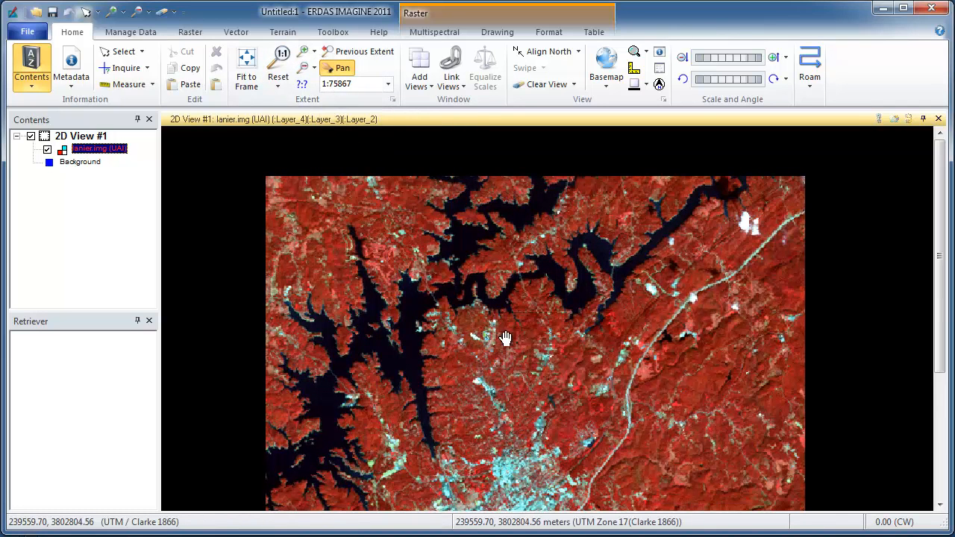
{"action": "scroll", "coordinate": [506, 339], "scroll_direction": "up", "scroll_amount": 2}
{"action": "scroll", "coordinate": [466, 277], "scroll_direction": "up", "scroll_amount": 5}
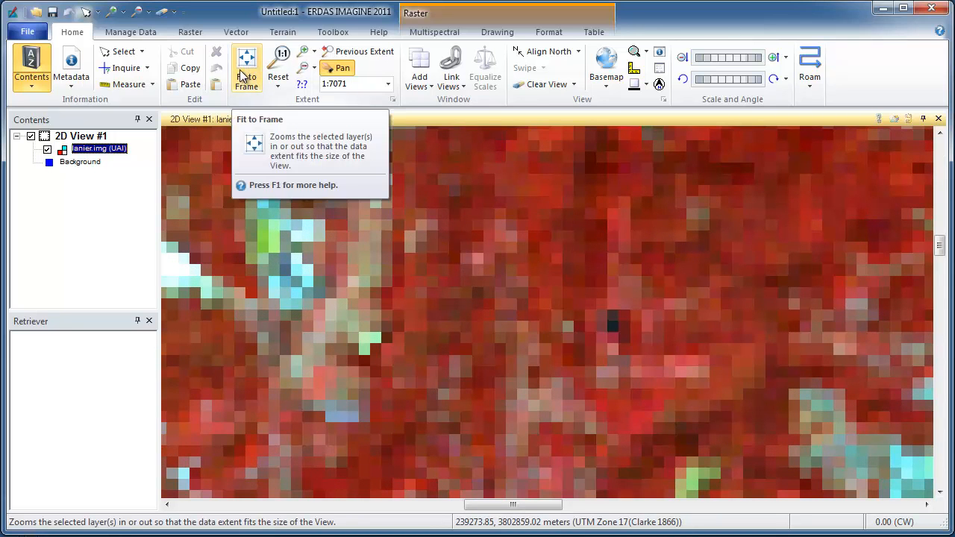
{"action": "right_click", "coordinate": [388, 214]}
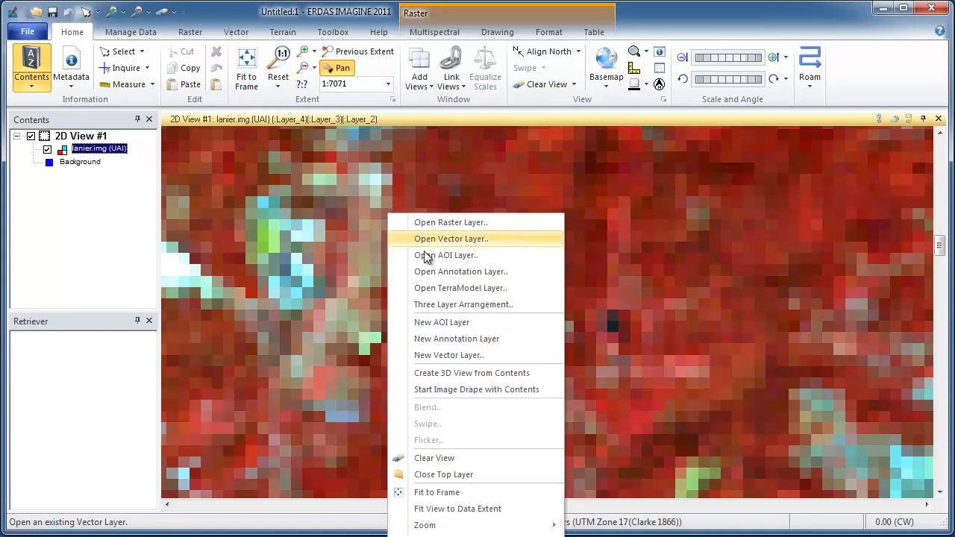
{"action": "left_click", "coordinate": [454, 495]}
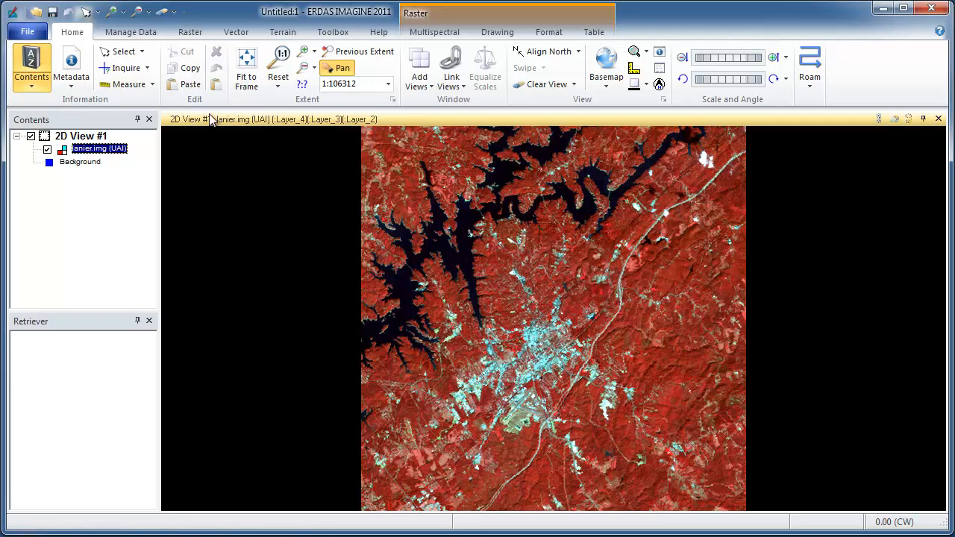
Display four views and close the three added empty views, keeping the one with the image
{"action": "left_click", "coordinate": [431, 85]}
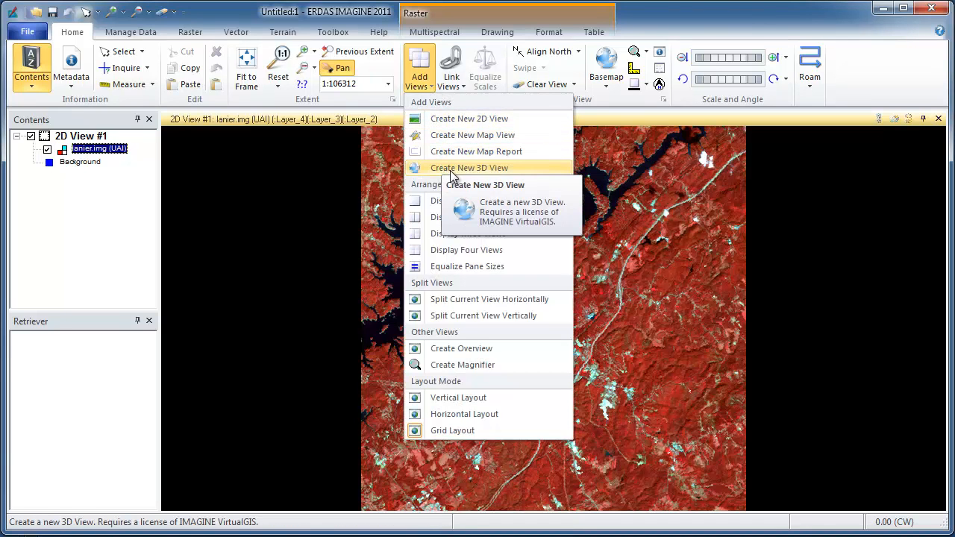
{"action": "left_click", "coordinate": [469, 253]}
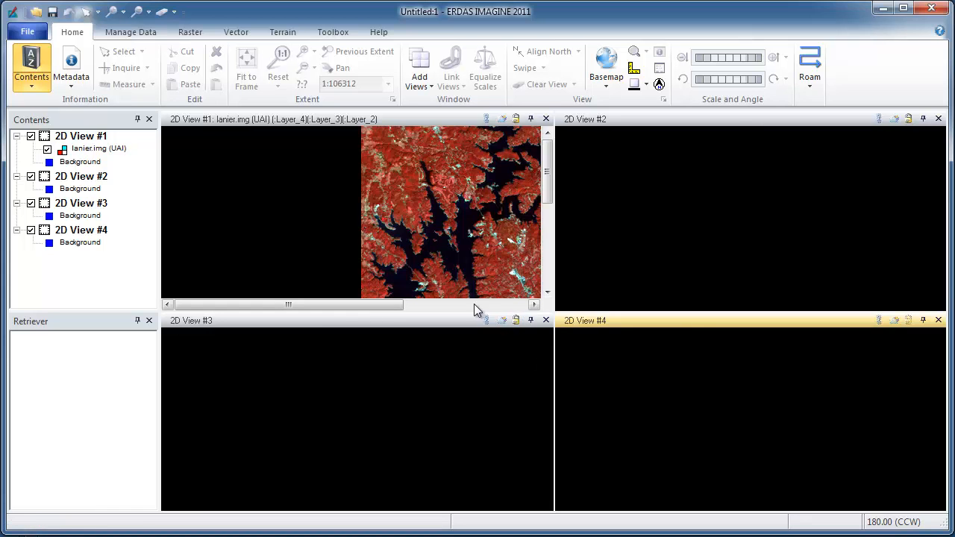
{"action": "left_click", "coordinate": [546, 321]}
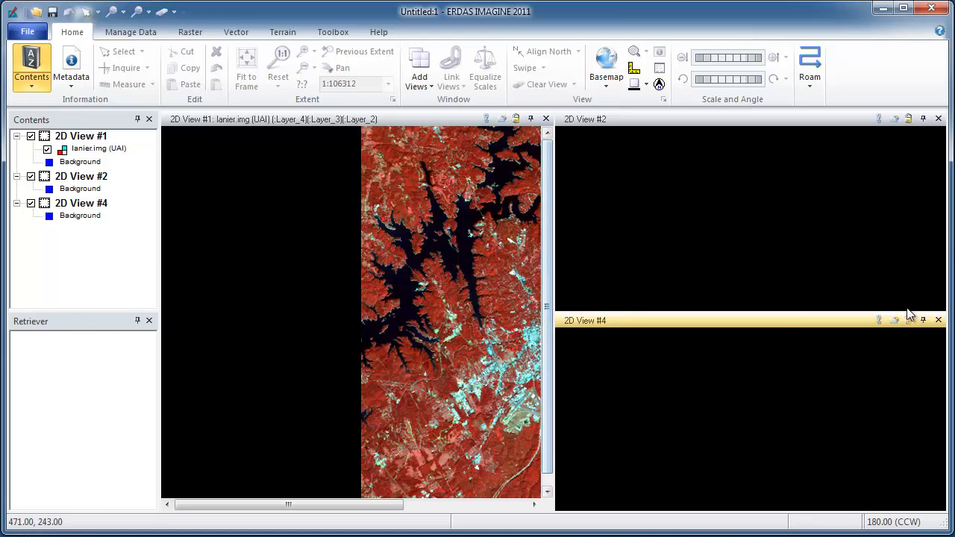
{"action": "left_click", "coordinate": [938, 320]}
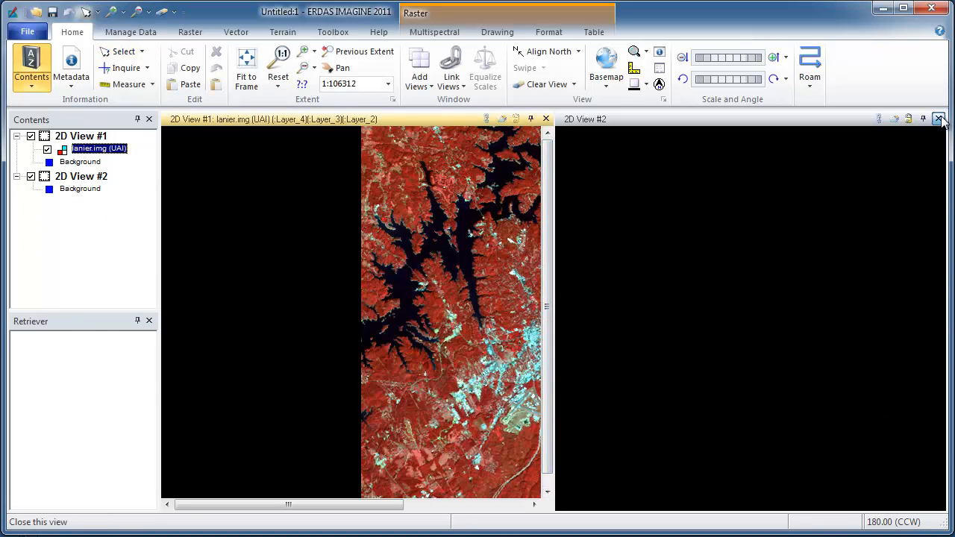
{"action": "left_click", "coordinate": [939, 118]}
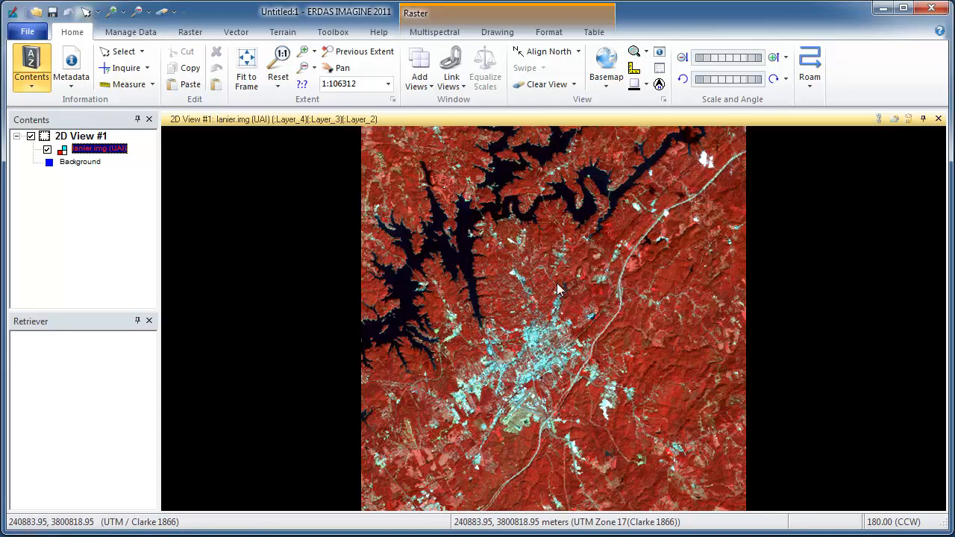
Set the image's band combination to Layer_3 for red, Layer_2 for green and Layer_1 for blue
{"action": "left_click", "coordinate": [448, 34]}
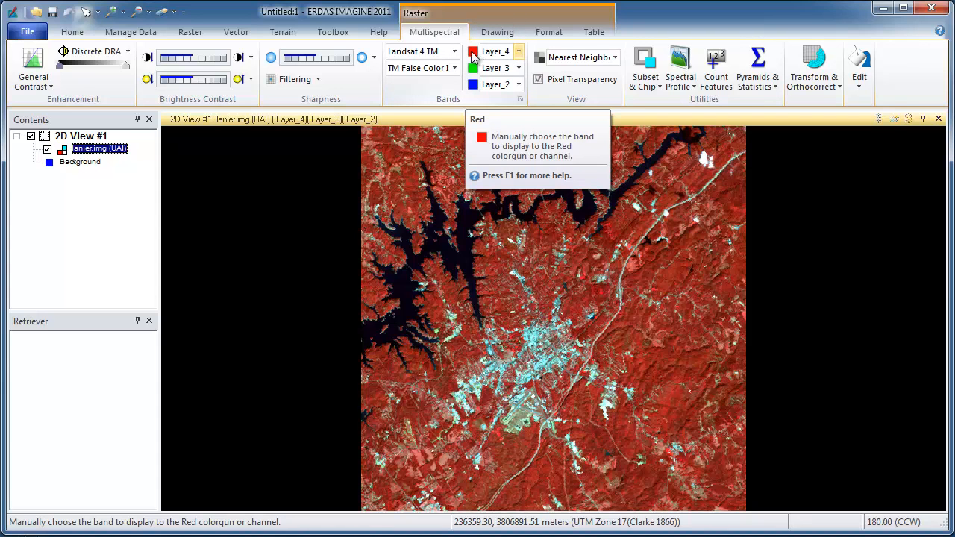
{"action": "left_click", "coordinate": [519, 83]}
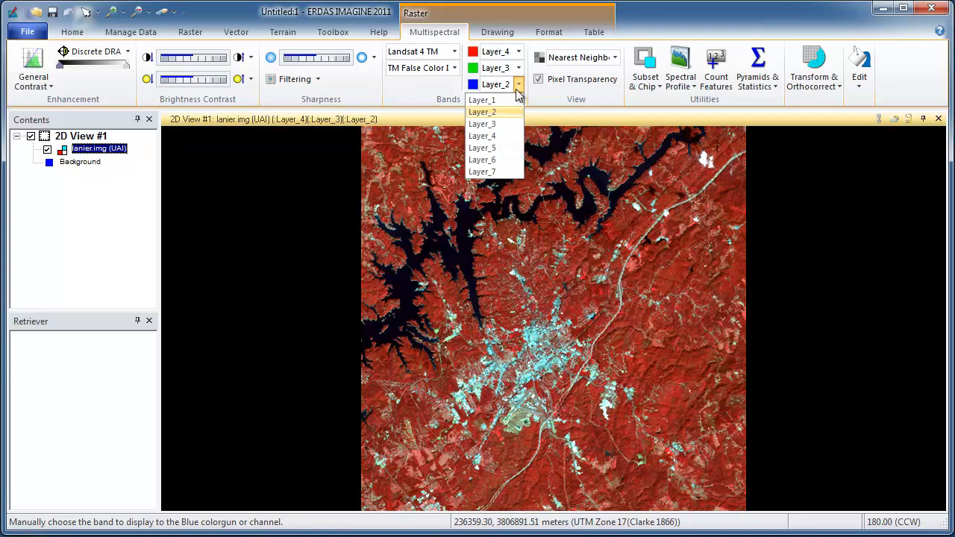
{"action": "left_click", "coordinate": [513, 99]}
{"action": "left_click", "coordinate": [519, 68]}
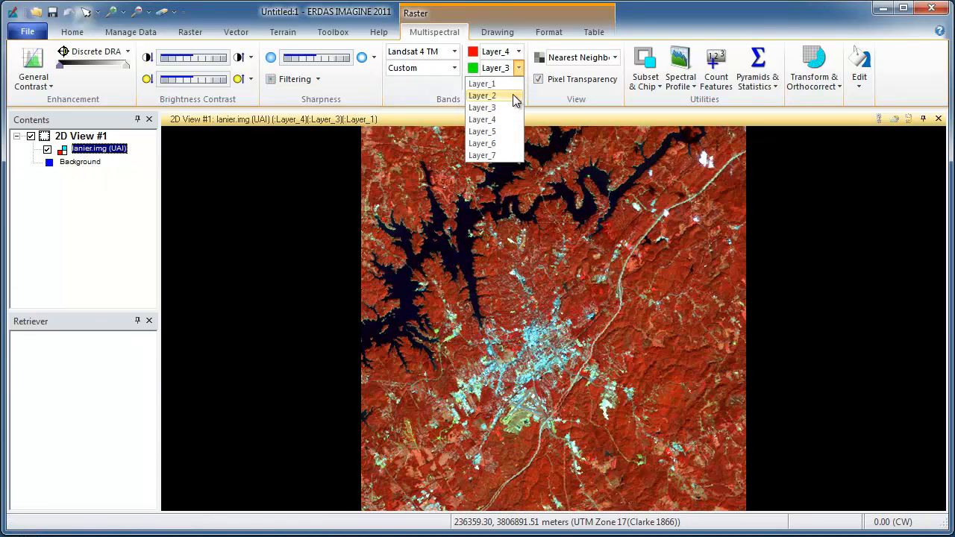
{"action": "left_click", "coordinate": [513, 94]}
{"action": "left_click", "coordinate": [519, 52]}
{"action": "left_click", "coordinate": [514, 93]}
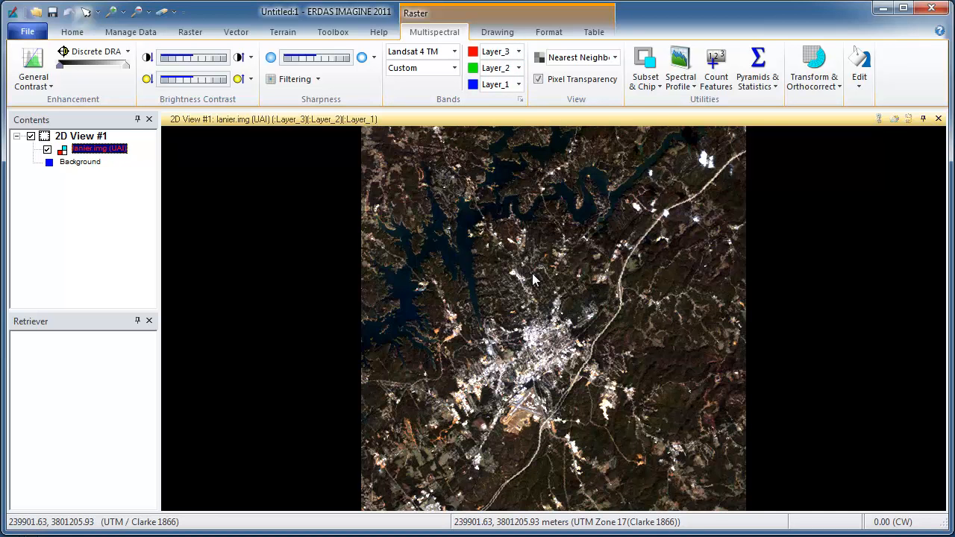
Examine the recombined image up close at pixel level just north of the urban area
{"action": "scroll", "coordinate": [533, 276], "scroll_direction": "down", "scroll_amount": 2}
{"action": "scroll", "coordinate": [533, 276], "scroll_direction": "up", "scroll_amount": 4}
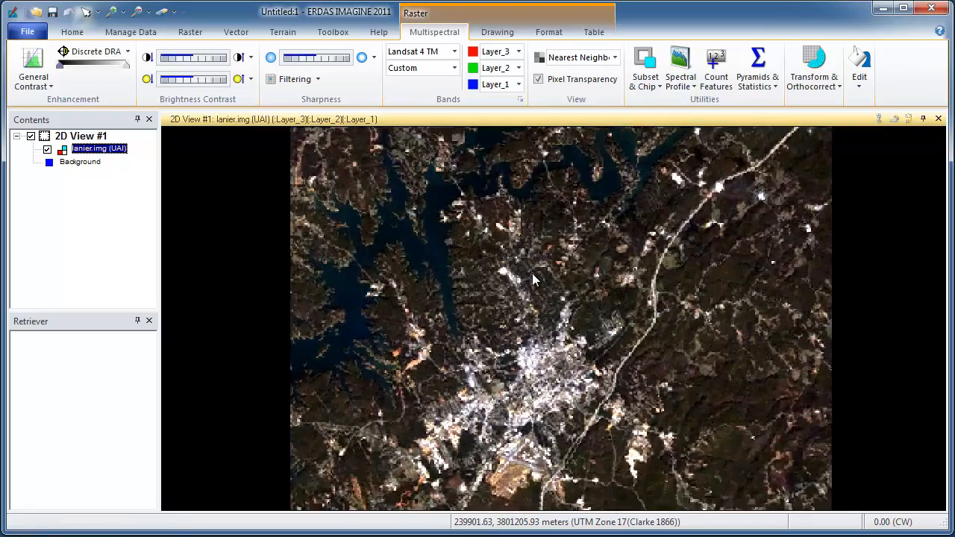
{"action": "scroll", "coordinate": [565, 326], "scroll_direction": "up", "scroll_amount": 4}
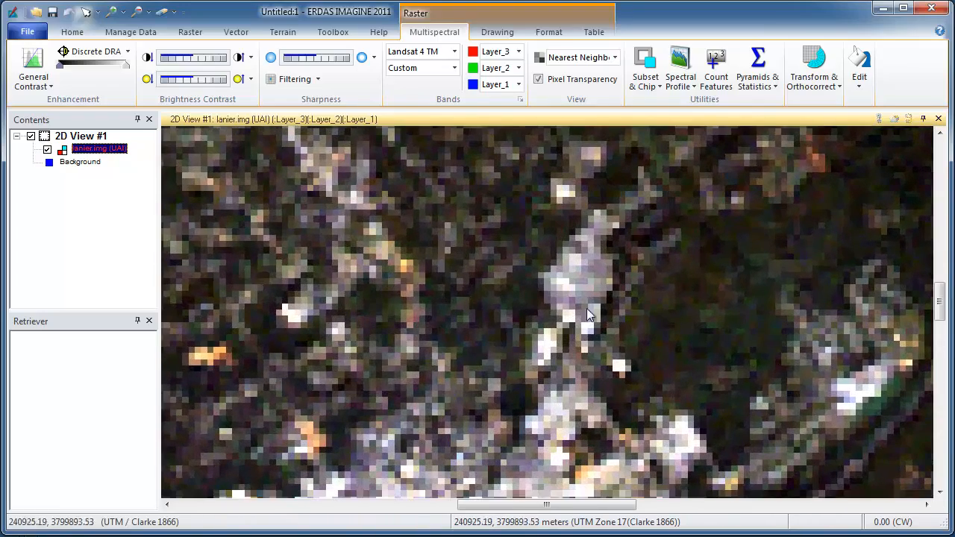
{"action": "left_click_drag", "start_coordinate": [517, 227], "coordinate": [729, 358]}
{"action": "left_click_drag", "start_coordinate": [781, 346], "coordinate": [657, 299]}
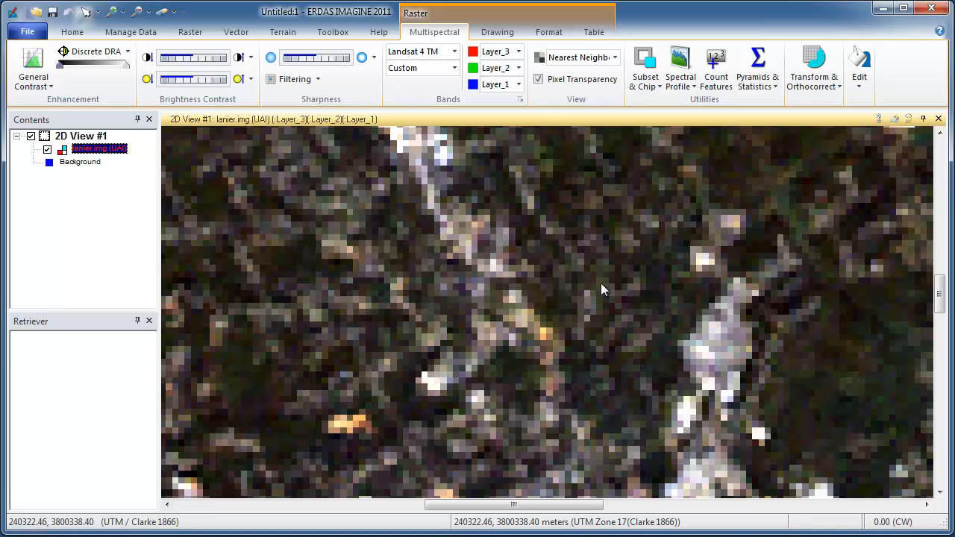
Open the Measurement Tool for the view and move its window fully onto the screen
{"action": "left_click", "coordinate": [73, 34]}
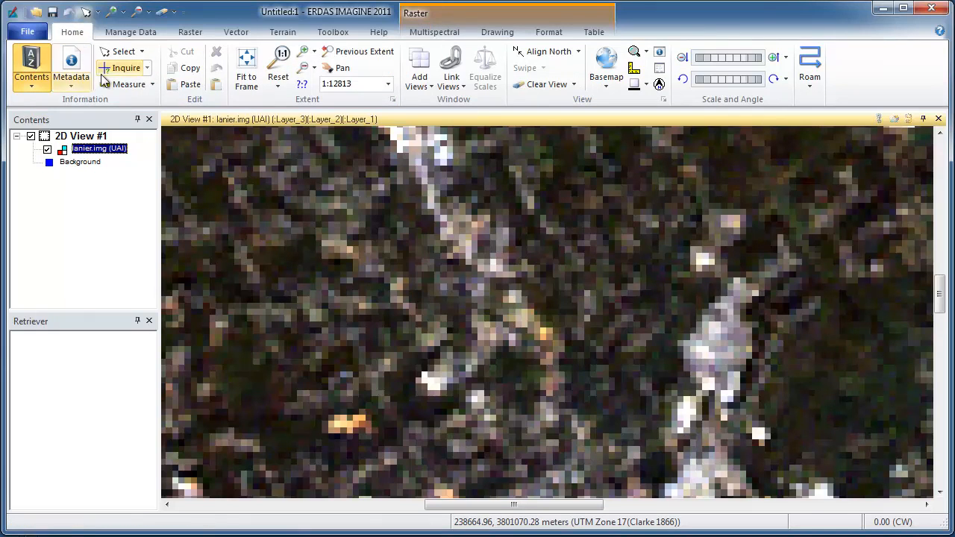
{"action": "left_click", "coordinate": [128, 84]}
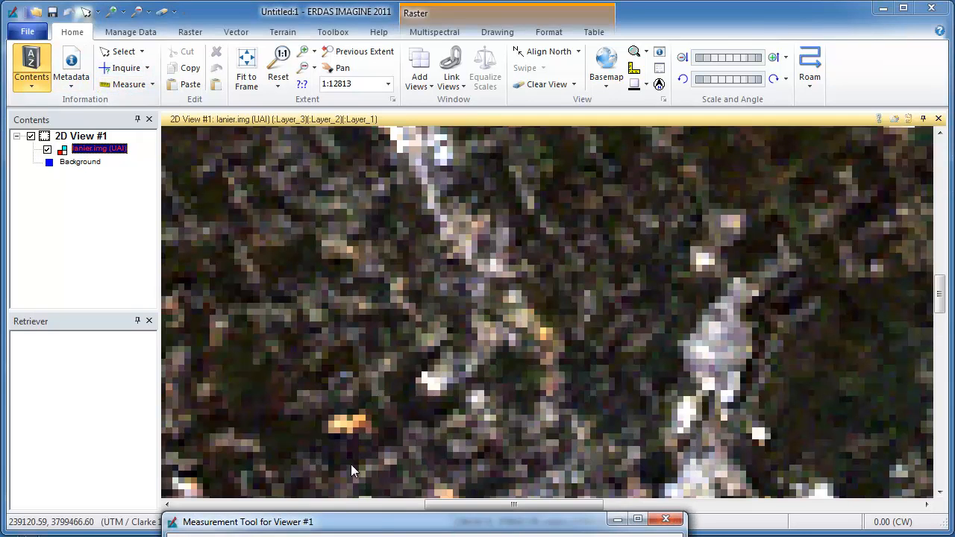
{"action": "left_click_drag", "start_coordinate": [381, 518], "coordinate": [289, 260]}
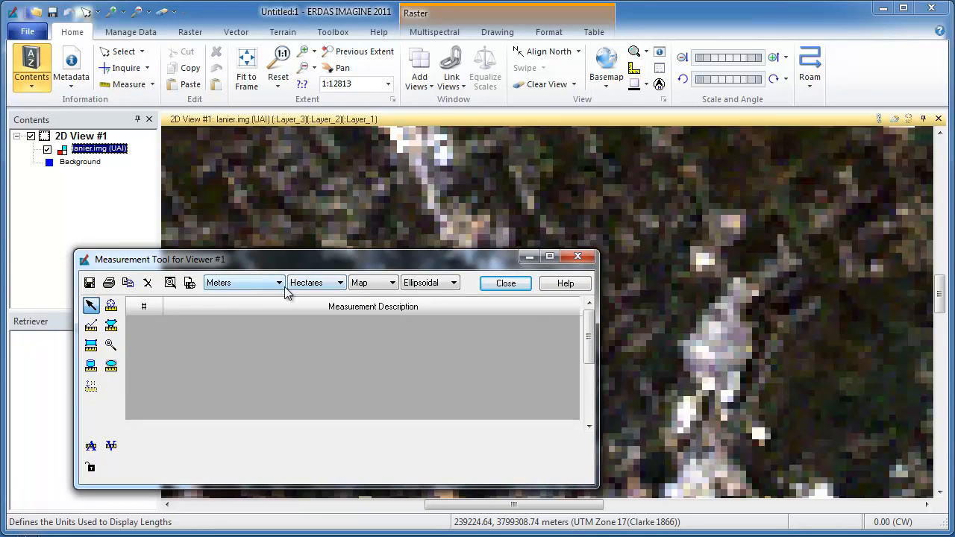
Measure the width of a single pixel in meters with a line along its lower edge, from corner to corner
{"action": "left_click", "coordinate": [92, 327]}
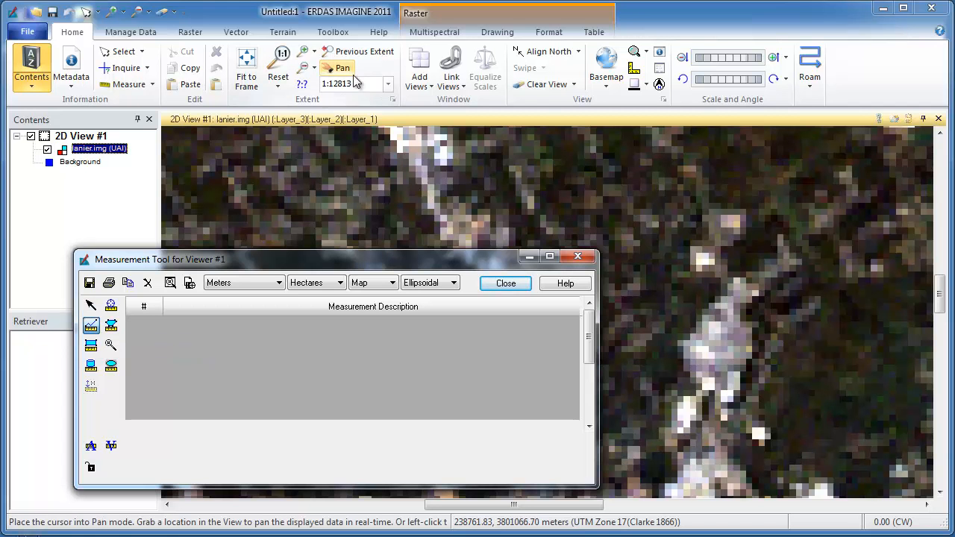
{"action": "left_click", "coordinate": [343, 68]}
{"action": "left_click_drag", "start_coordinate": [441, 199], "coordinate": [429, 179]}
{"action": "scroll", "coordinate": [434, 195], "scroll_direction": "down", "scroll_amount": 3}
{"action": "scroll", "coordinate": [434, 195], "scroll_direction": "up", "scroll_amount": 5}
{"action": "scroll", "coordinate": [433, 196], "scroll_direction": "up", "scroll_amount": 8}
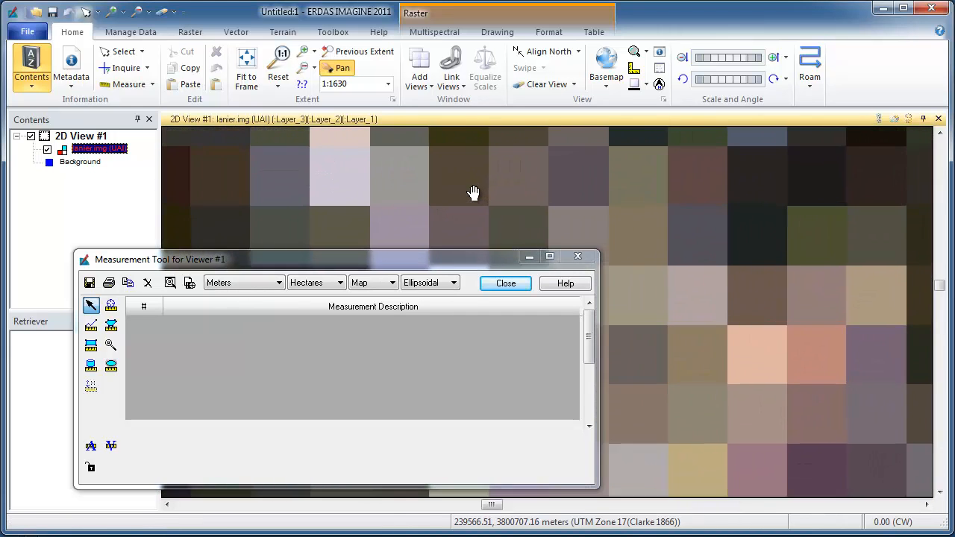
{"action": "scroll", "coordinate": [472, 196], "scroll_direction": "up", "scroll_amount": 3}
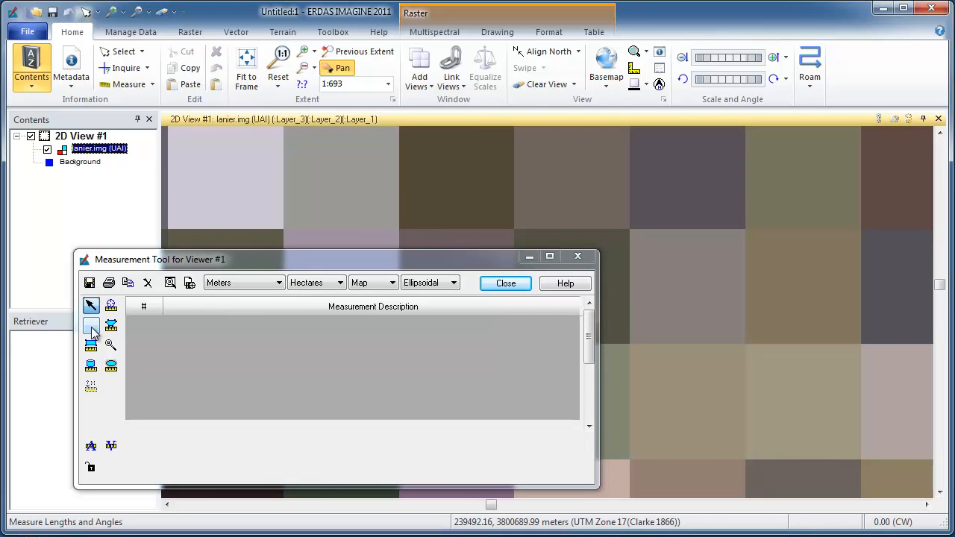
{"action": "left_click", "coordinate": [91, 326]}
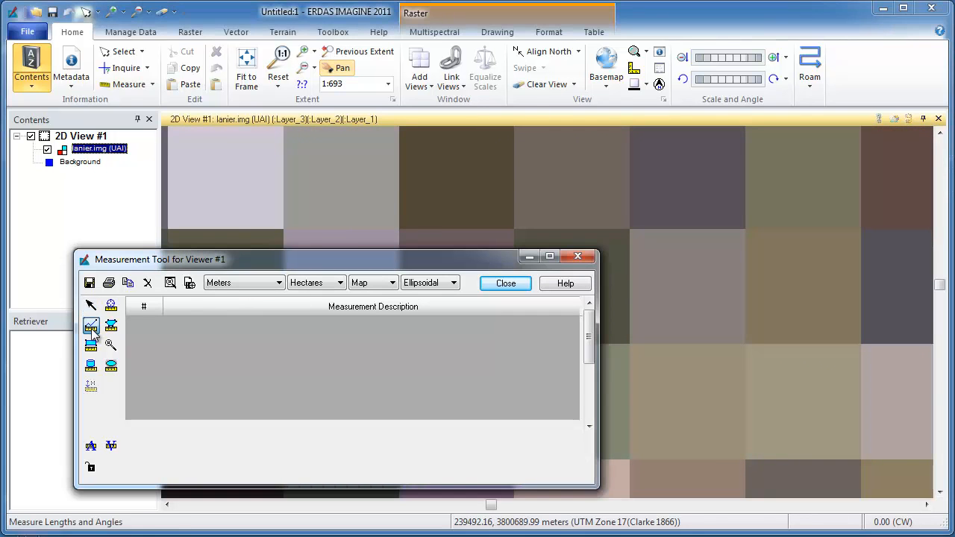
{"action": "left_click", "coordinate": [399, 228]}
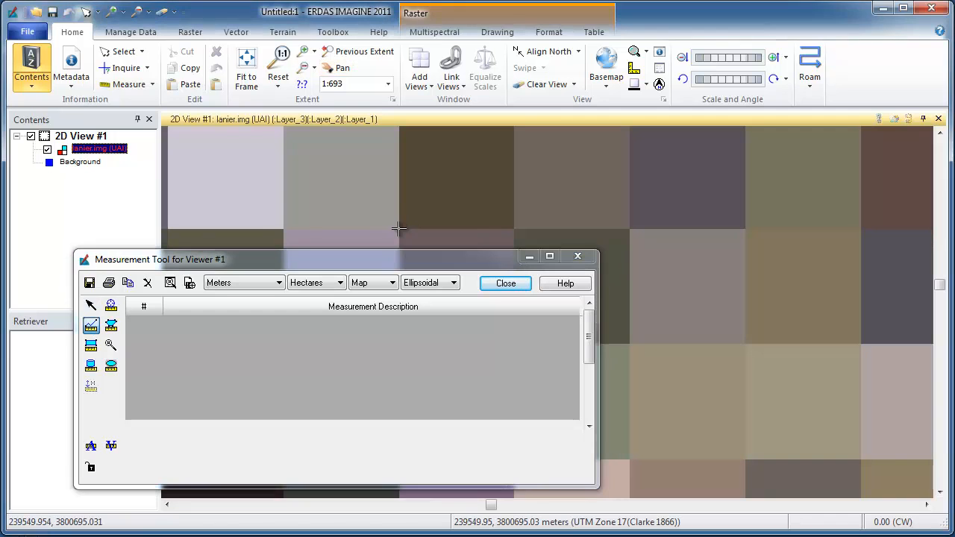
{"action": "double_click", "coordinate": [513, 229]}
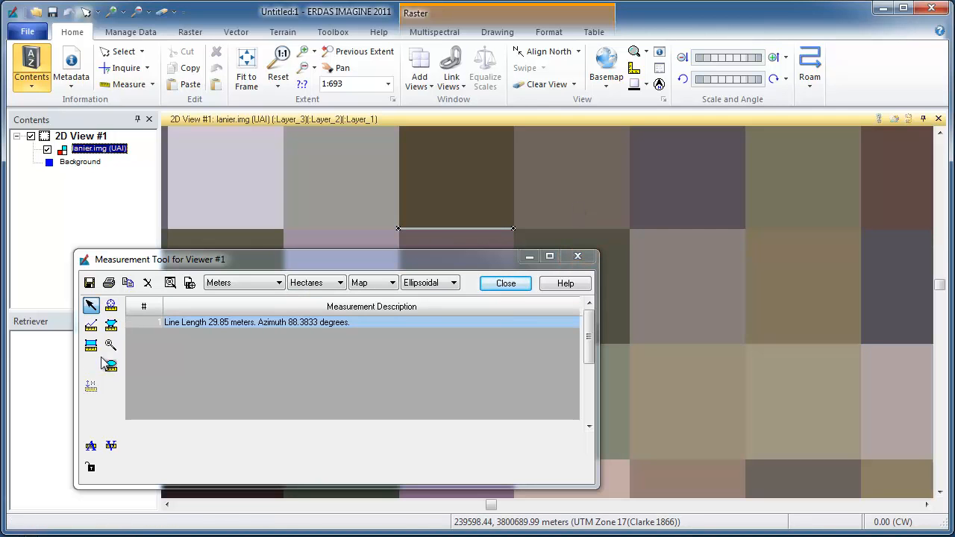
Close the Measurement Tool without saving the measurements and fit the whole image to the frame
{"action": "left_click", "coordinate": [592, 259]}
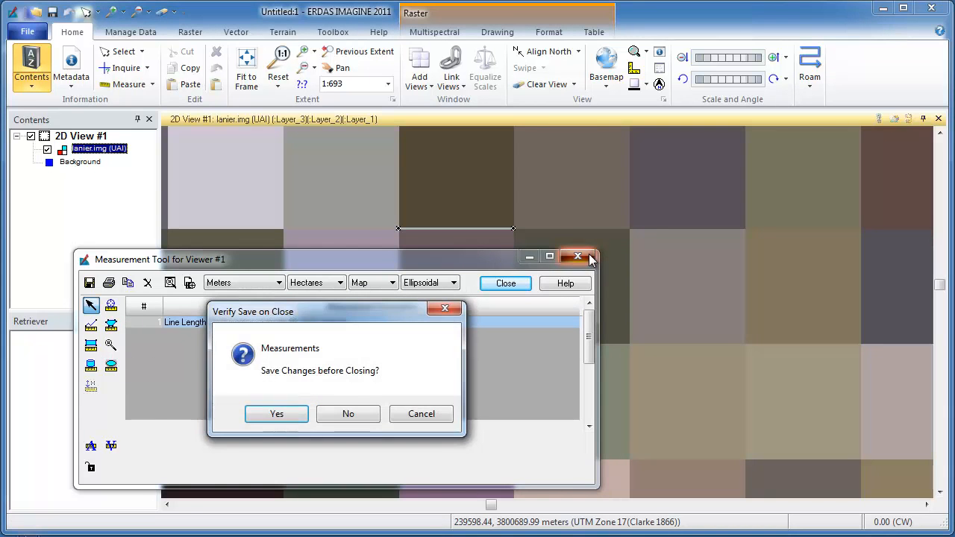
{"action": "left_click", "coordinate": [339, 416]}
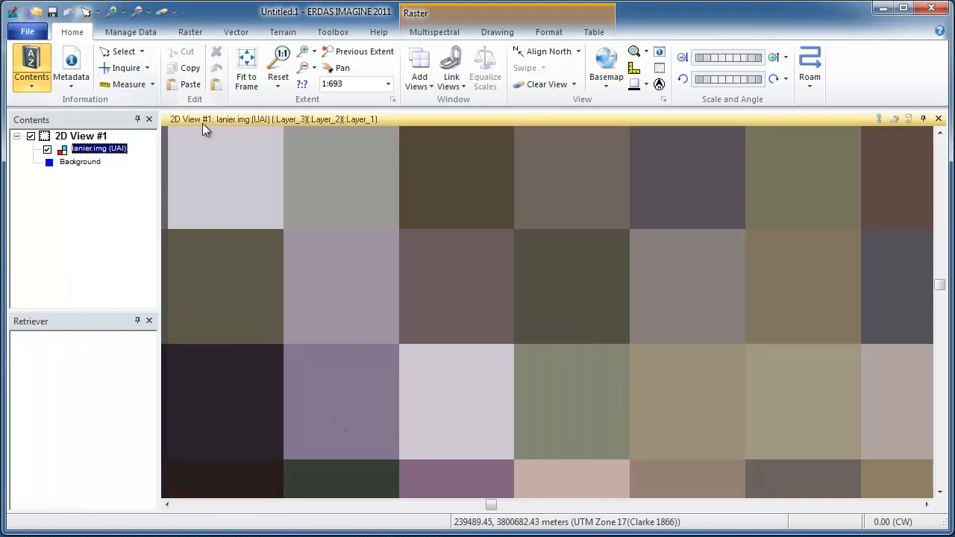
{"action": "right_click", "coordinate": [357, 194]}
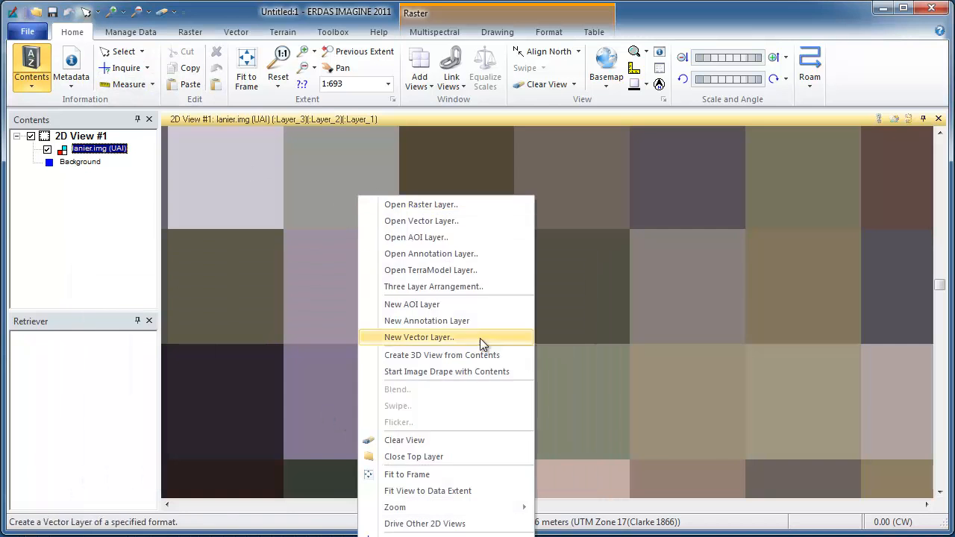
{"action": "left_click", "coordinate": [435, 472]}
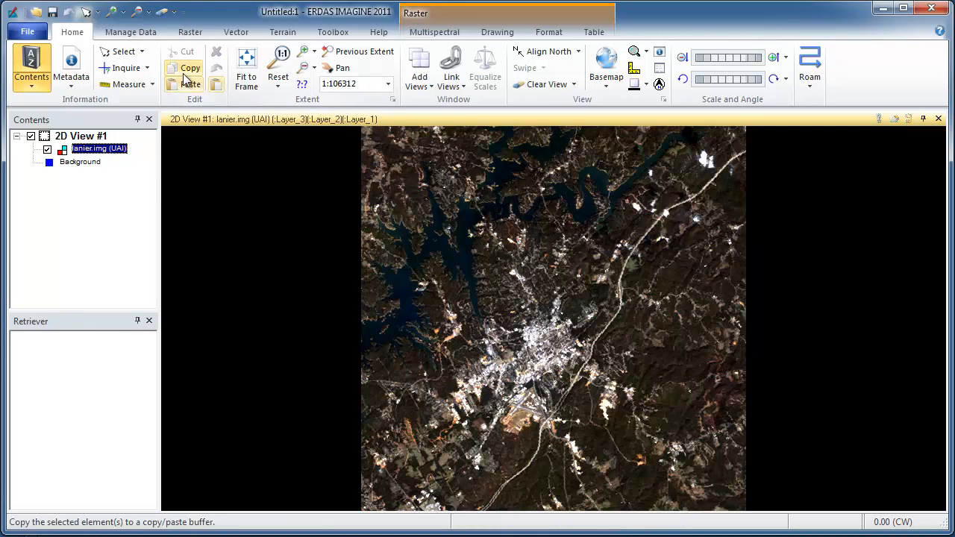
Open the metadata of lanier.img and review the general information, switching from Layer_1 to Layer_2 and back
{"action": "left_click", "coordinate": [74, 62]}
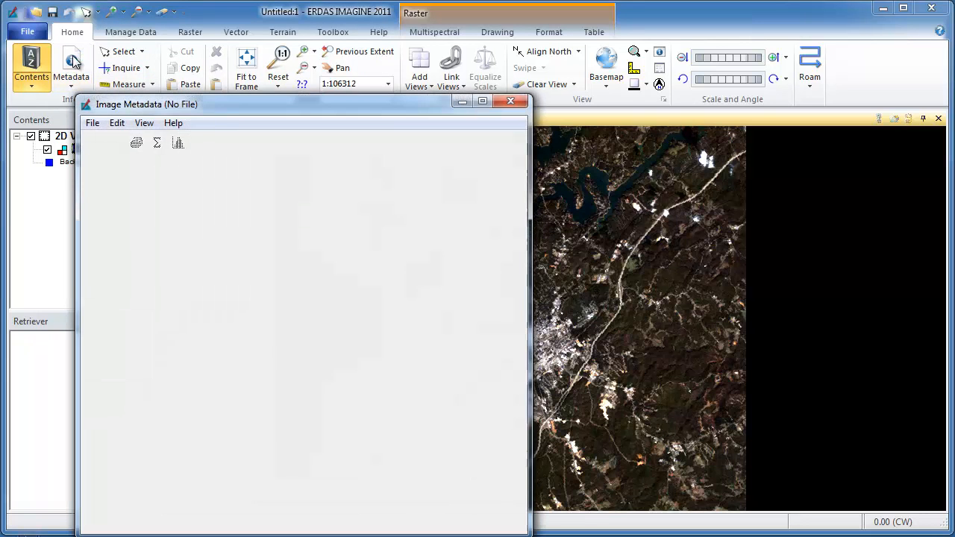
{"action": "left_click_drag", "start_coordinate": [234, 108], "coordinate": [330, 63]}
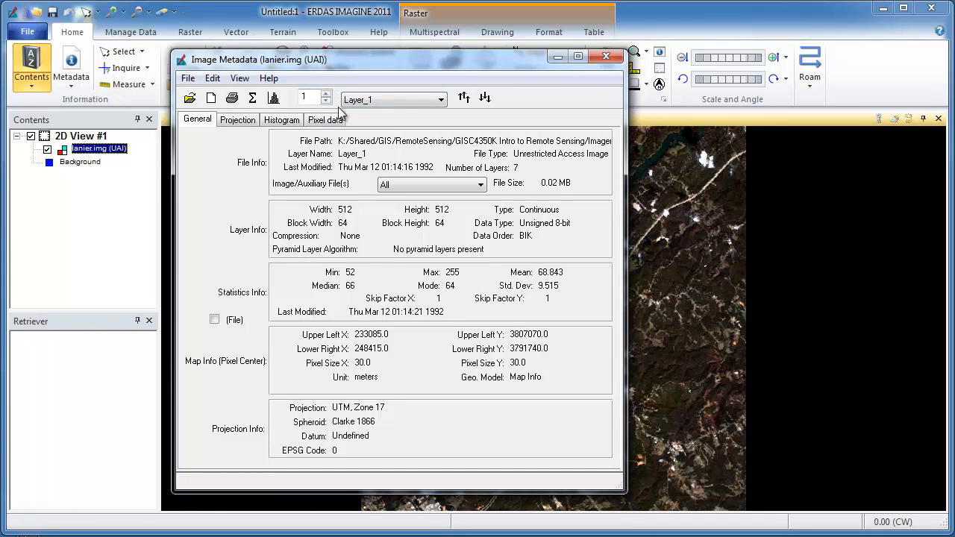
{"action": "left_click", "coordinate": [464, 98]}
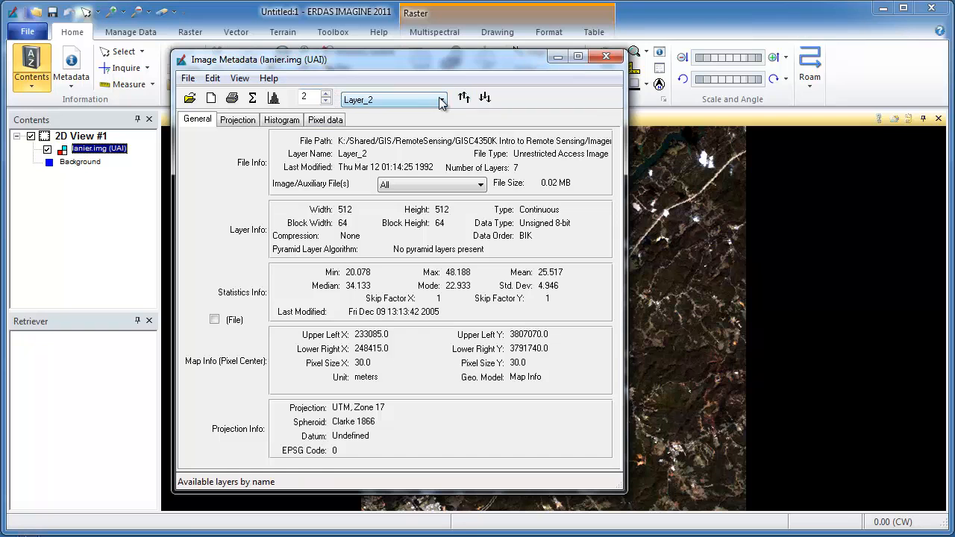
{"action": "left_click", "coordinate": [485, 97]}
{"action": "left_click", "coordinate": [440, 102]}
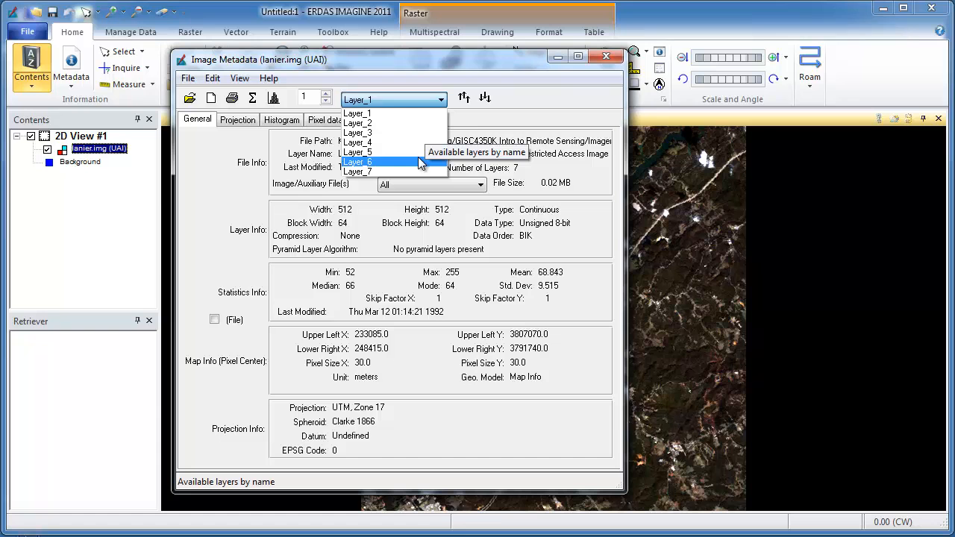
{"action": "left_click", "coordinate": [472, 115]}
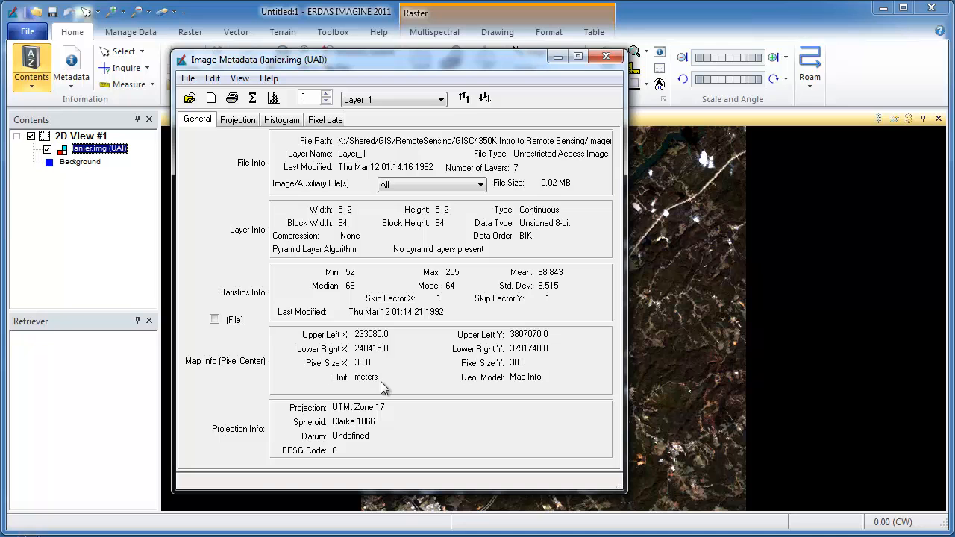
Compare the general metadata and statistics of Layer_6, Layer_7, Layer_5 and Layer_4, ending on Layer_6
{"action": "left_click", "coordinate": [442, 99]}
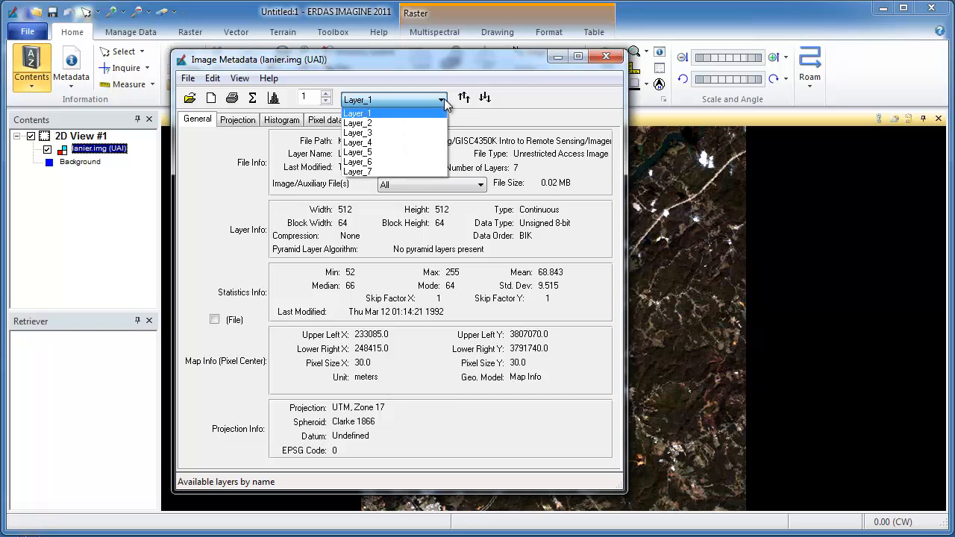
{"action": "left_click", "coordinate": [430, 162]}
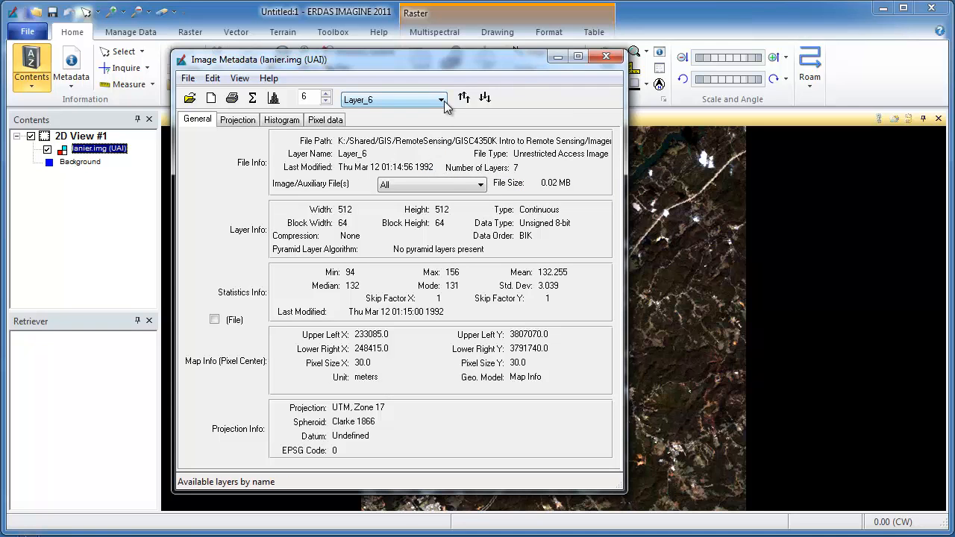
{"action": "left_click", "coordinate": [442, 99]}
{"action": "left_click", "coordinate": [430, 179]}
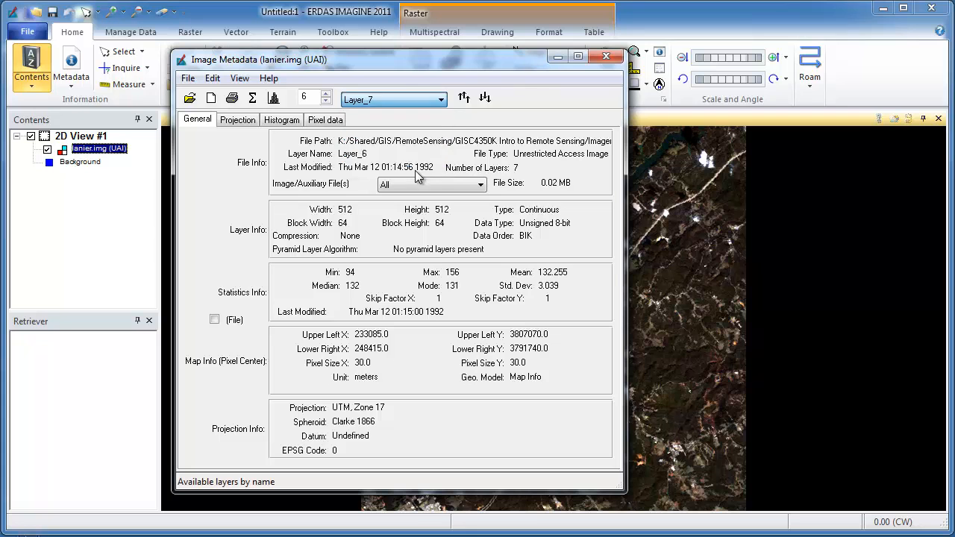
{"action": "left_click", "coordinate": [441, 99]}
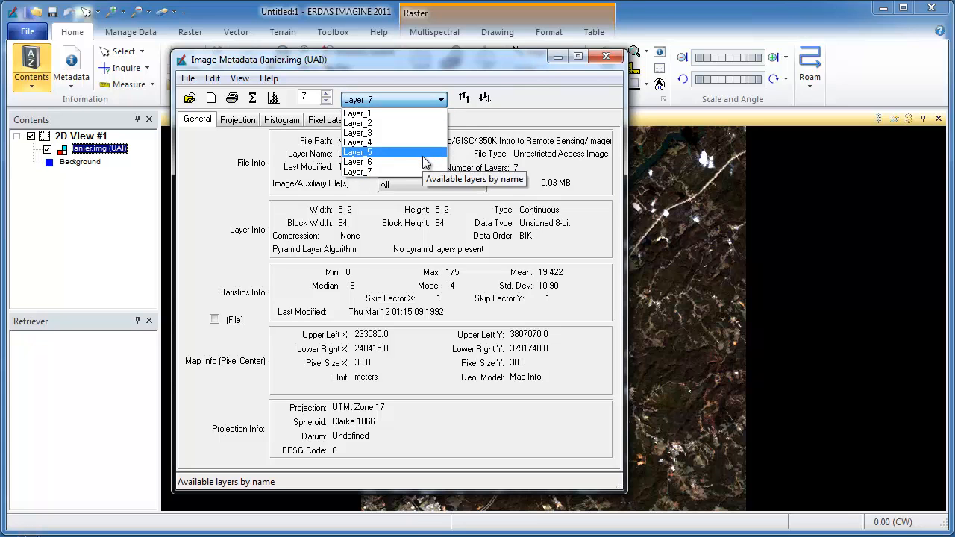
{"action": "left_click", "coordinate": [423, 154]}
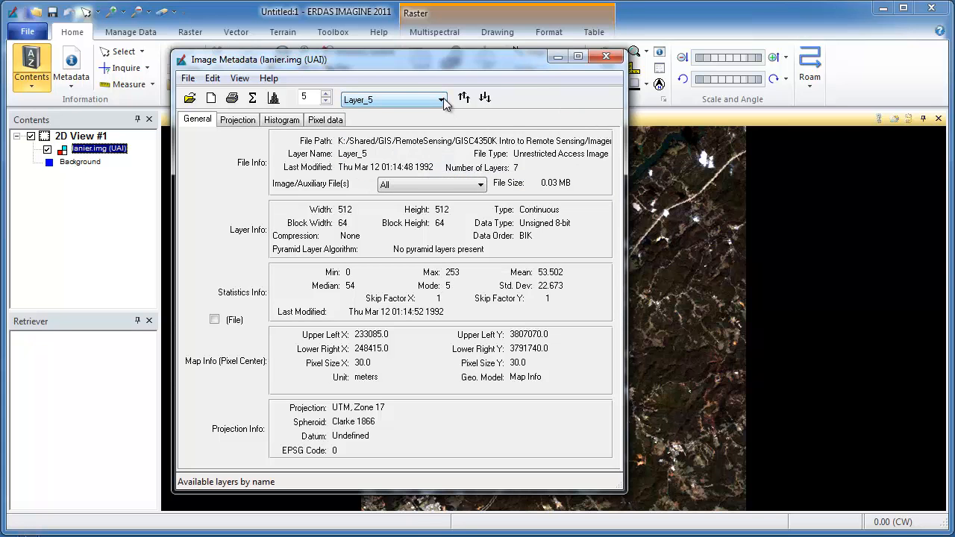
{"action": "left_click", "coordinate": [441, 99]}
{"action": "left_click", "coordinate": [414, 143]}
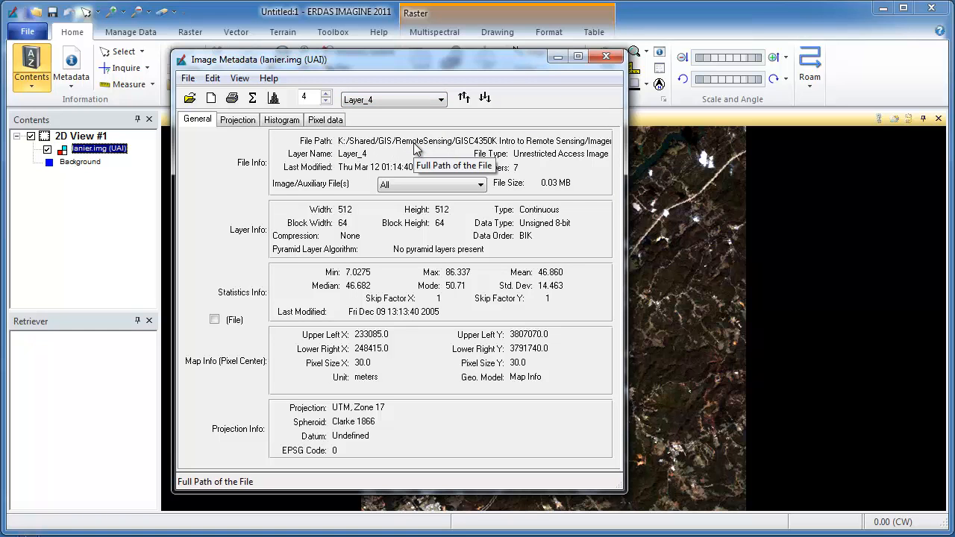
{"action": "left_click", "coordinate": [441, 99]}
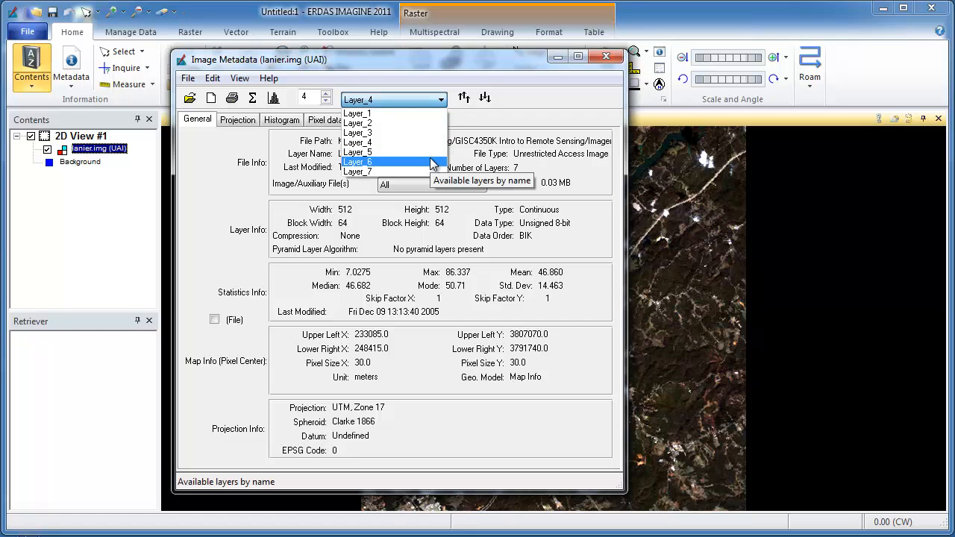
{"action": "left_click", "coordinate": [431, 161]}
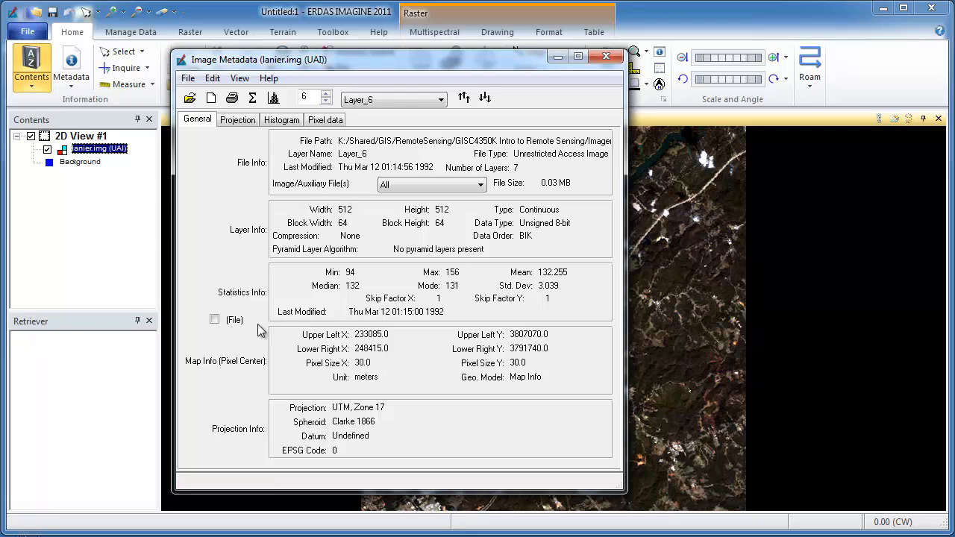
Review the projection details and the histograms of Layer_6 and Layer_4, and close the image metadata
{"action": "left_click", "coordinate": [239, 120]}
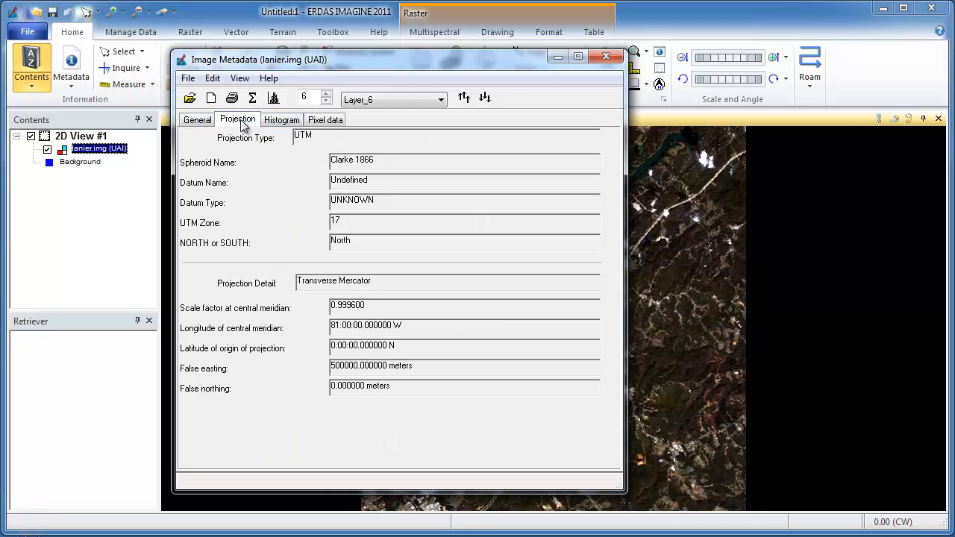
{"action": "left_click", "coordinate": [280, 124]}
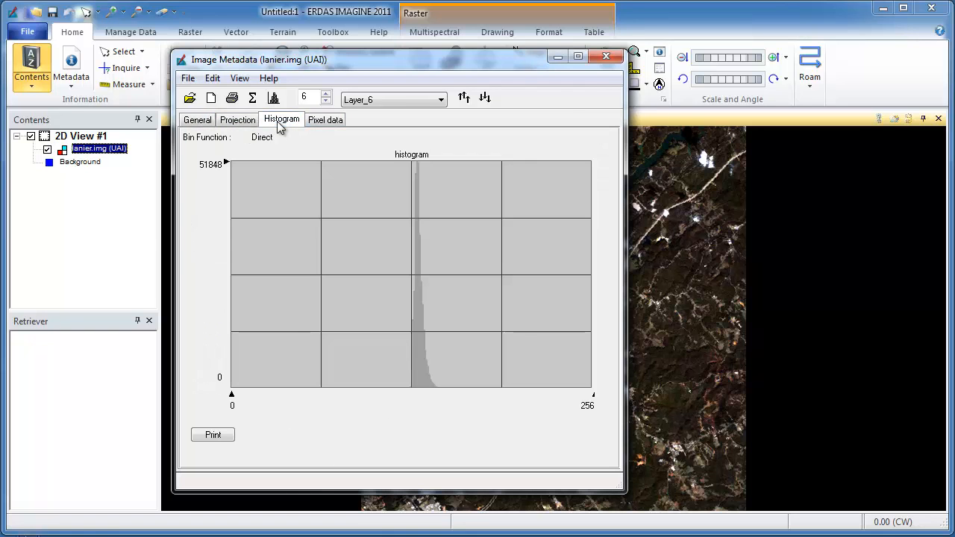
{"action": "left_click", "coordinate": [441, 101]}
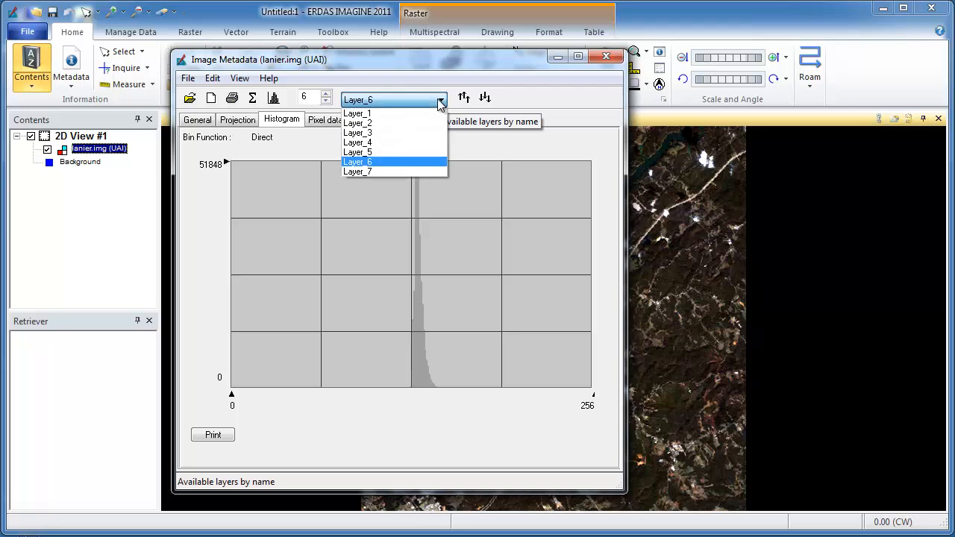
{"action": "left_click", "coordinate": [430, 144]}
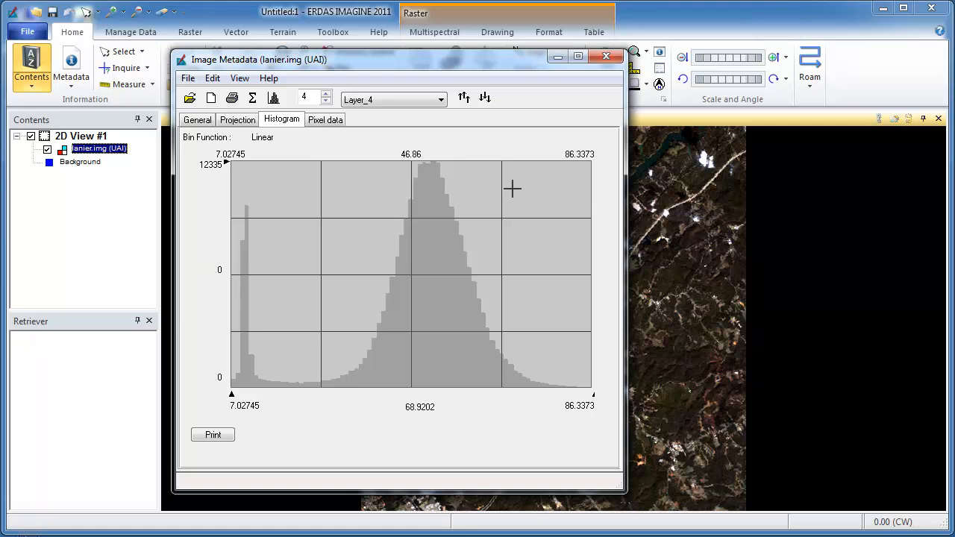
{"action": "left_click", "coordinate": [607, 58]}
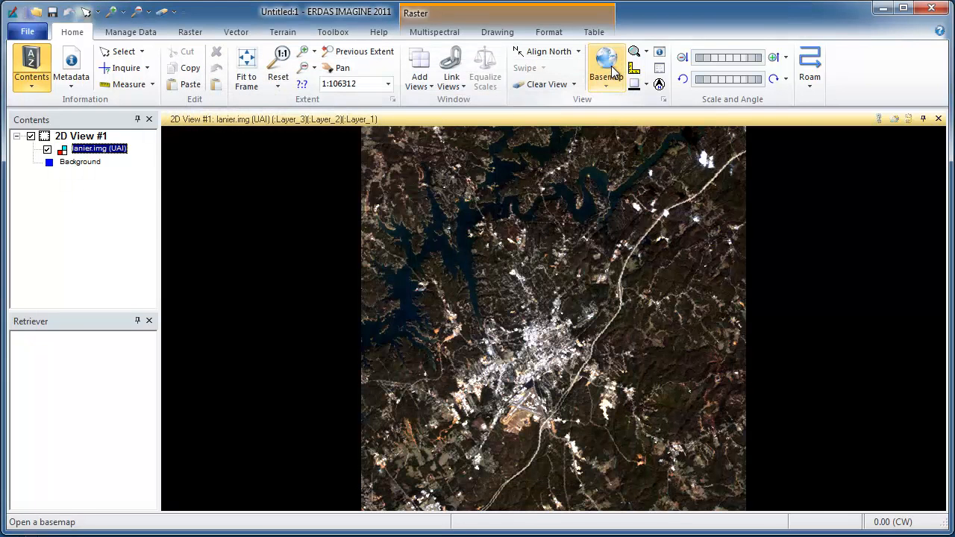
Look through the unsupervised, supervised and hyperspectral raster classification tools and the available vector tools
{"action": "left_click", "coordinate": [191, 32]}
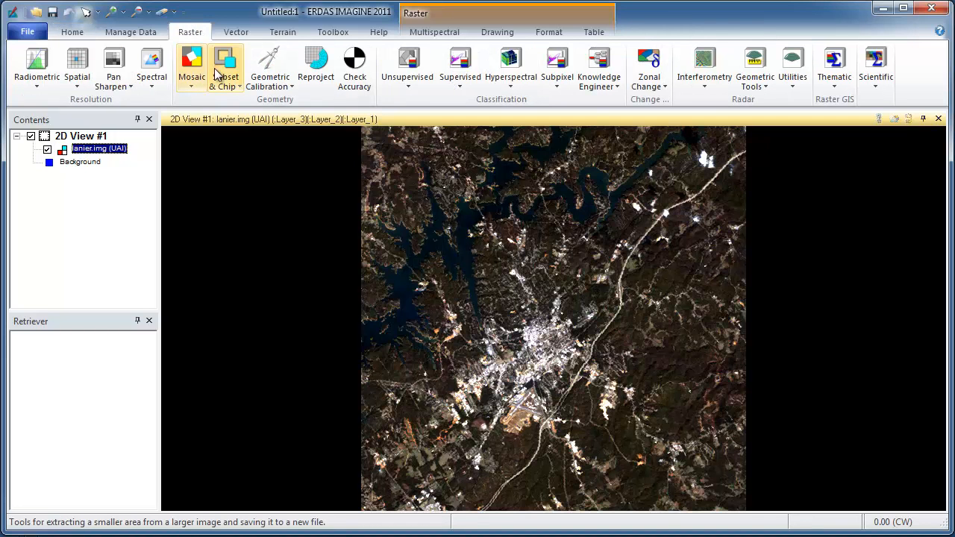
{"action": "left_click", "coordinate": [406, 87]}
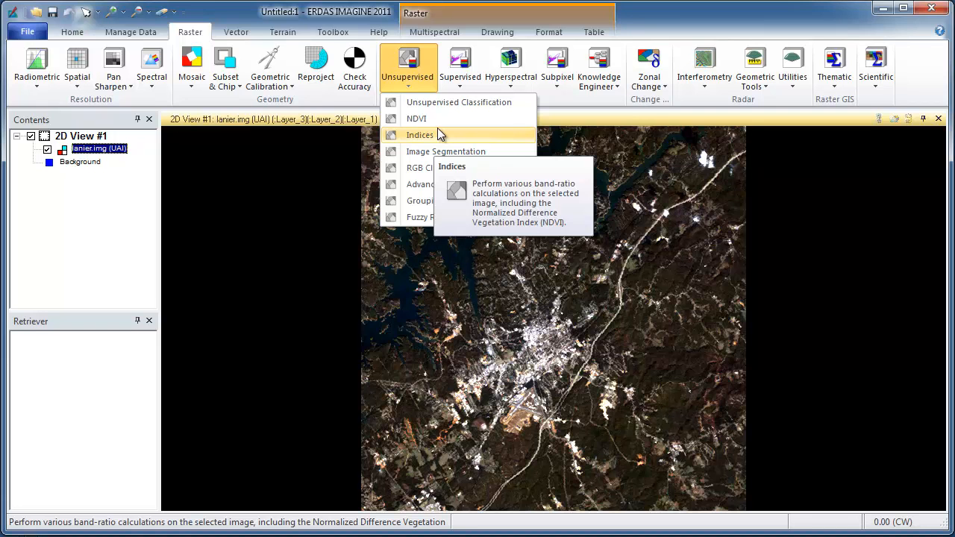
{"action": "left_click", "coordinate": [463, 81]}
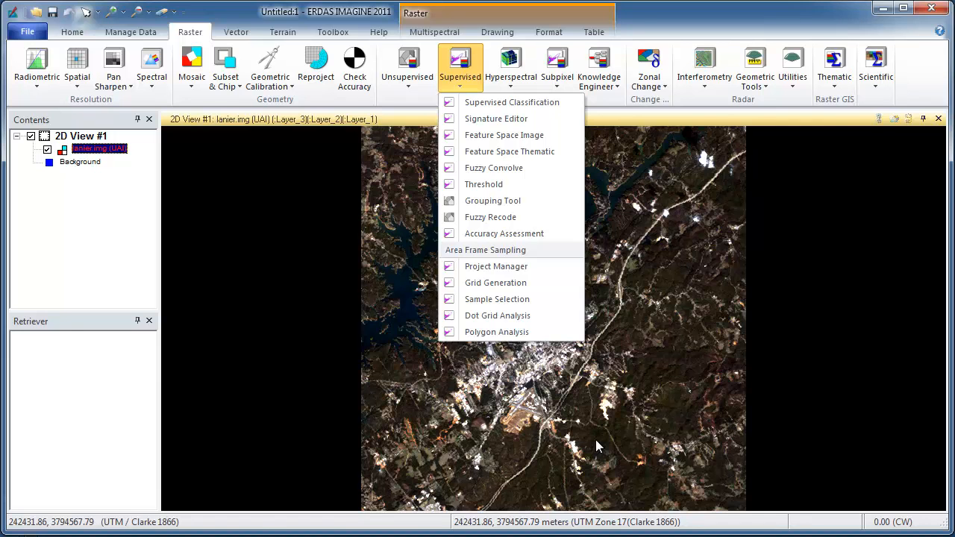
{"action": "left_click", "coordinate": [429, 104]}
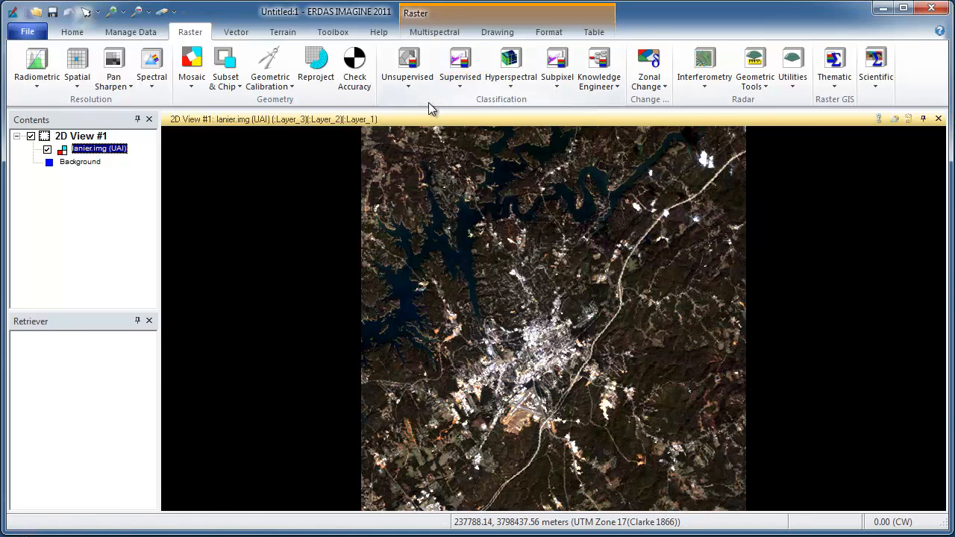
{"action": "left_click", "coordinate": [512, 88]}
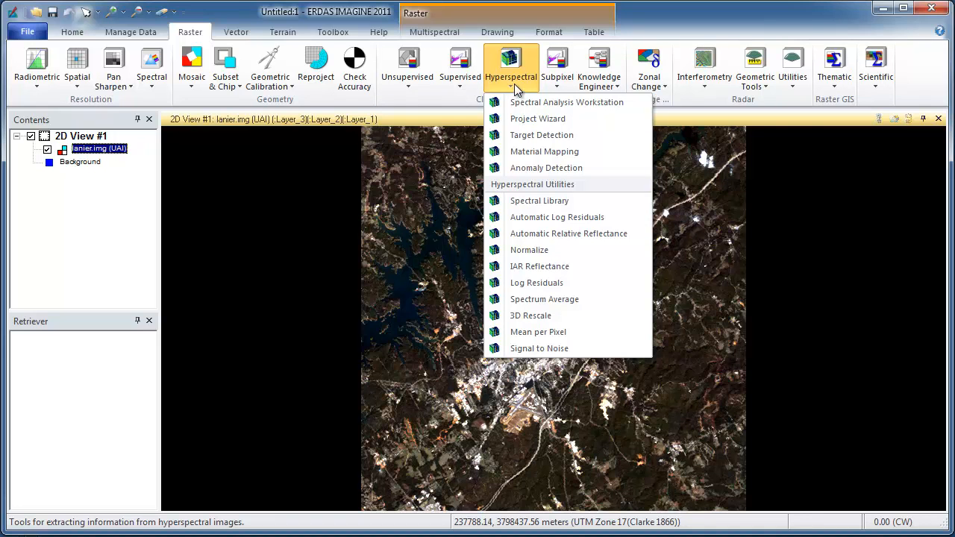
{"action": "left_click", "coordinate": [514, 84]}
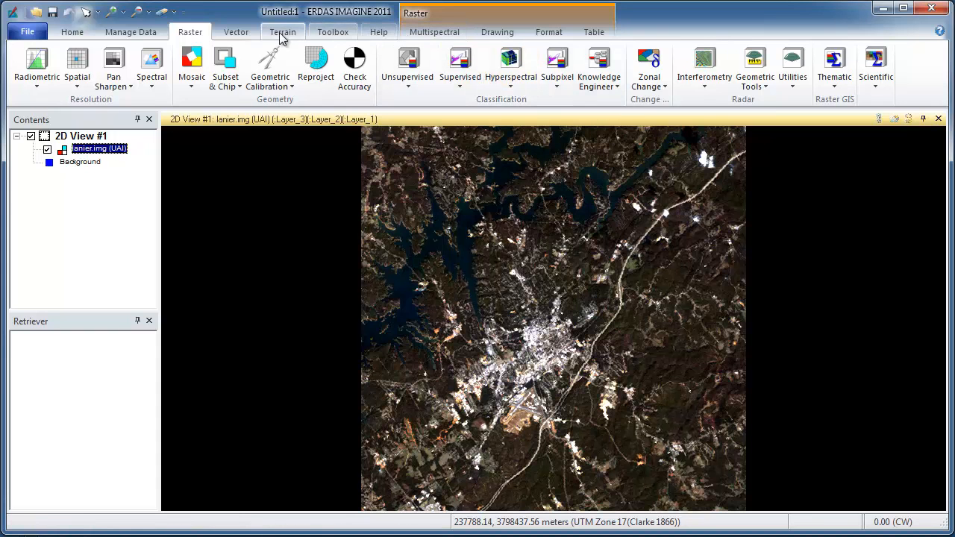
{"action": "left_click", "coordinate": [250, 34]}
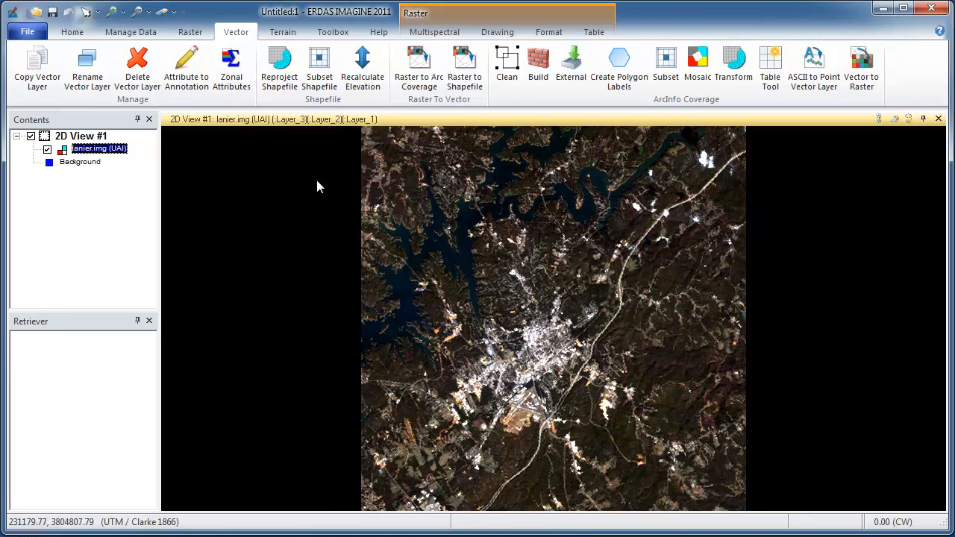
Look through the multispectral, toolbox and terrain tools, including the list of DEM tools, and return to the multispectral tools
{"action": "left_click", "coordinate": [452, 34]}
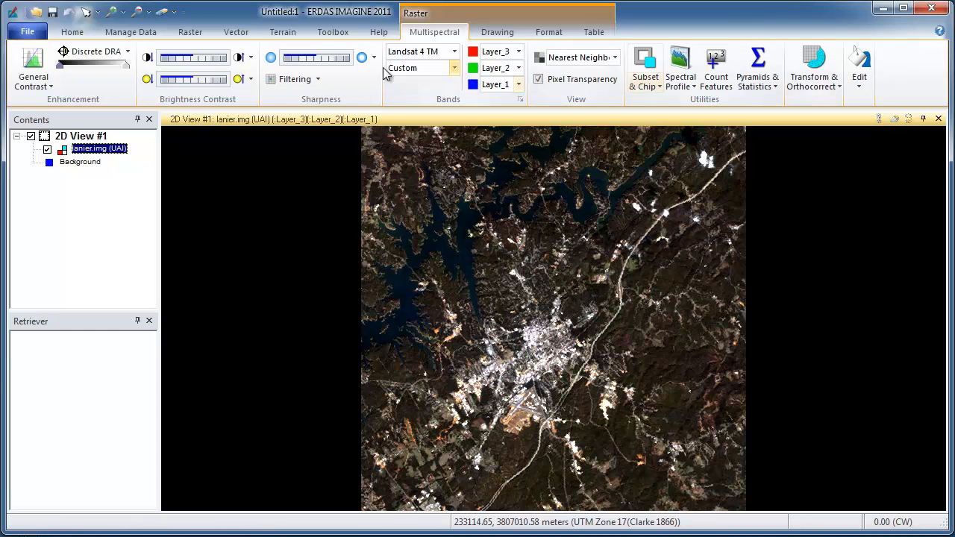
{"action": "left_click", "coordinate": [345, 34]}
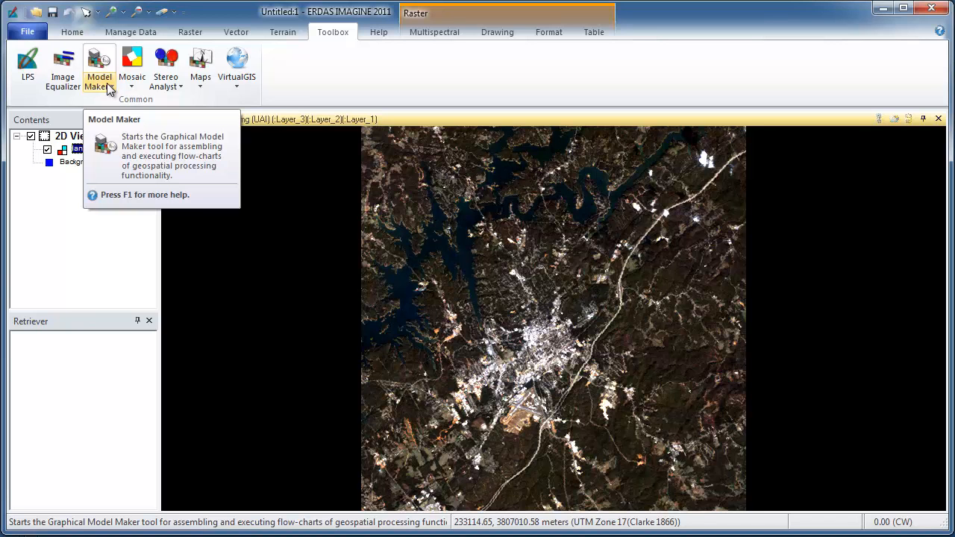
{"action": "left_click", "coordinate": [288, 34]}
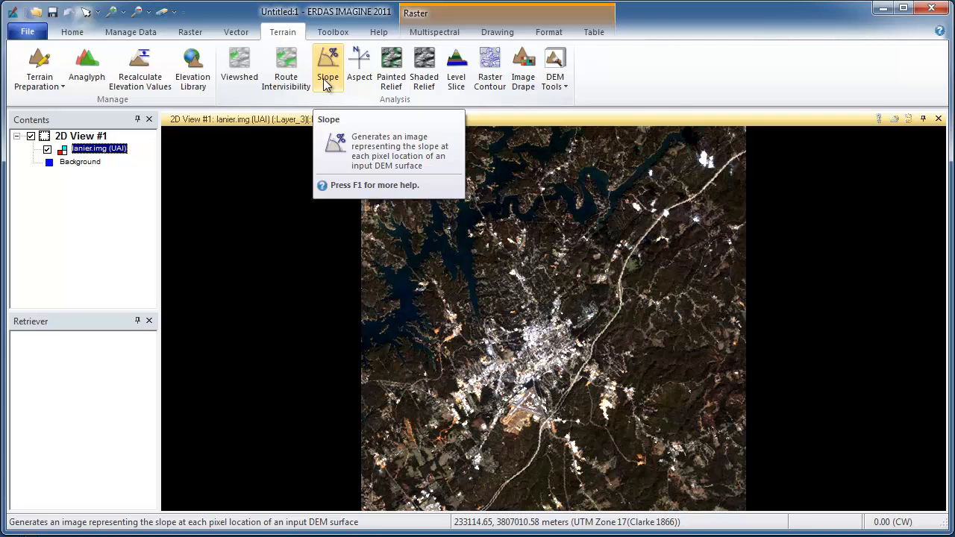
{"action": "left_click", "coordinate": [556, 85]}
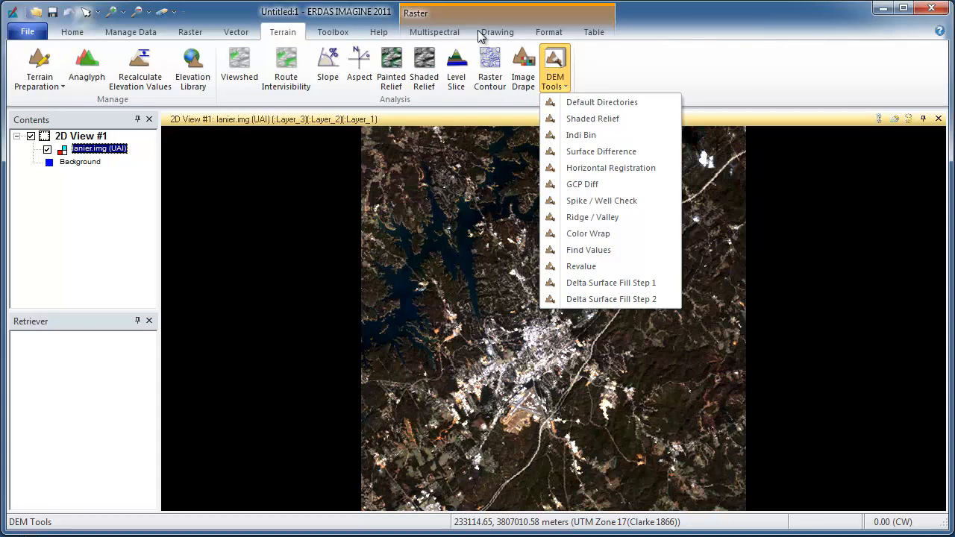
{"action": "left_click", "coordinate": [442, 33]}
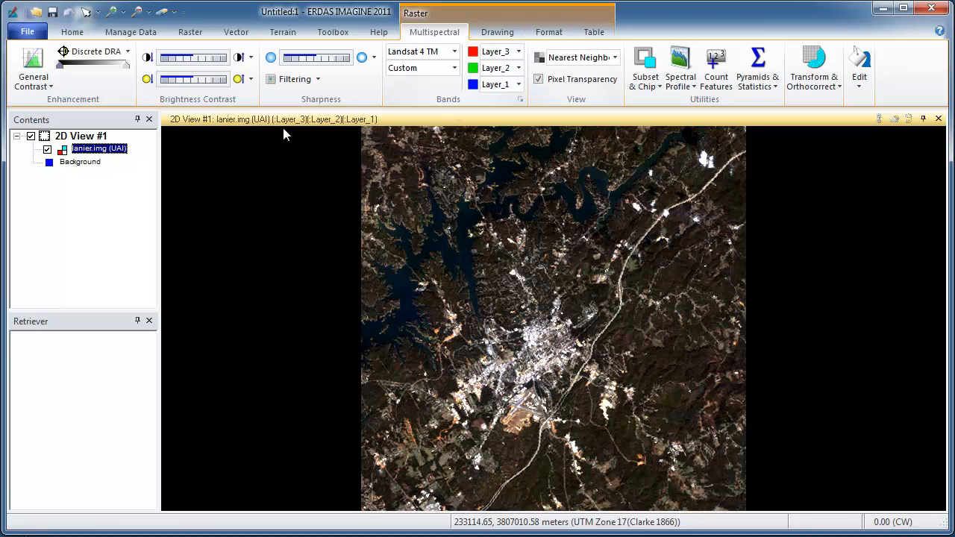
Start adding a raster layer to the view and choose panAtlanta.img from the Imagery and Data folder
{"action": "right_click", "coordinate": [234, 147]}
{"action": "left_click", "coordinate": [295, 156]}
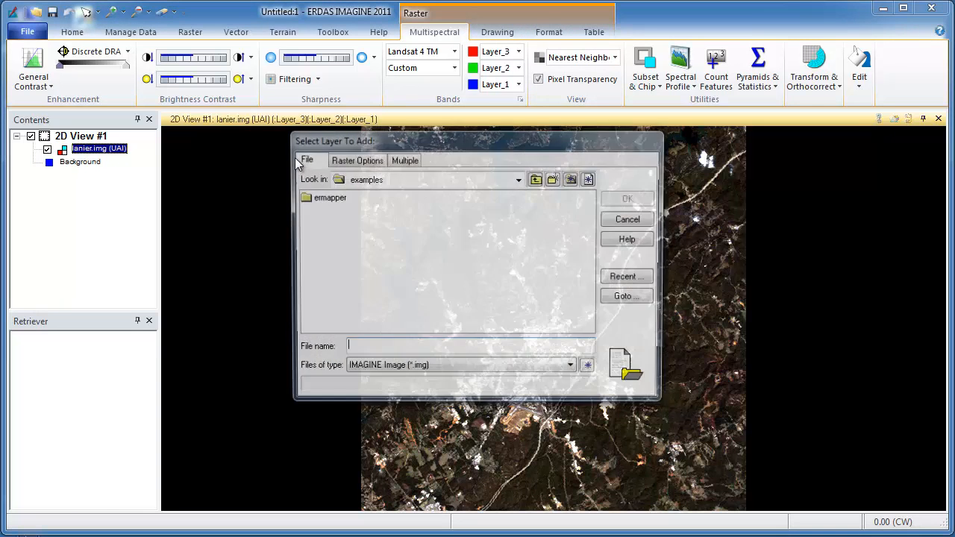
{"action": "left_click", "coordinate": [630, 277]}
{"action": "left_click", "coordinate": [365, 340]}
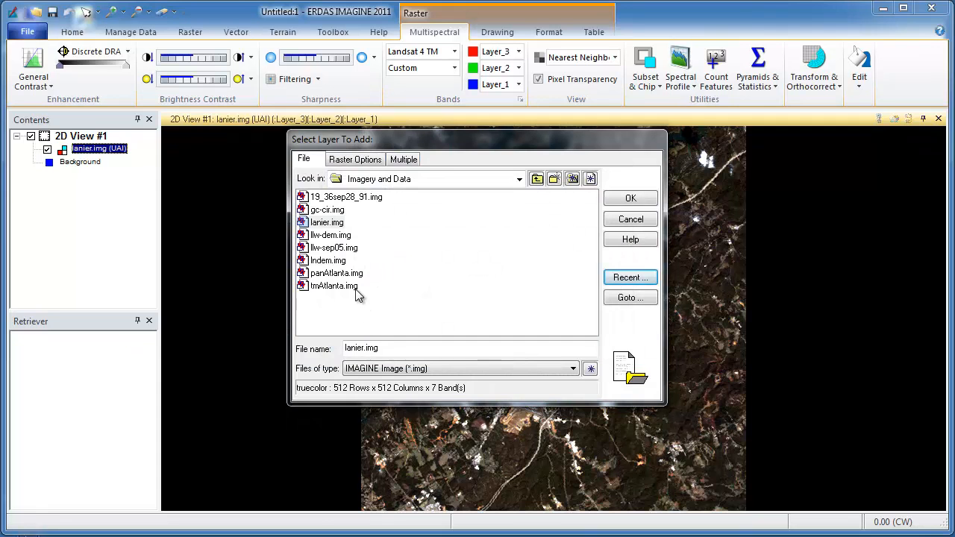
{"action": "left_click", "coordinate": [347, 273]}
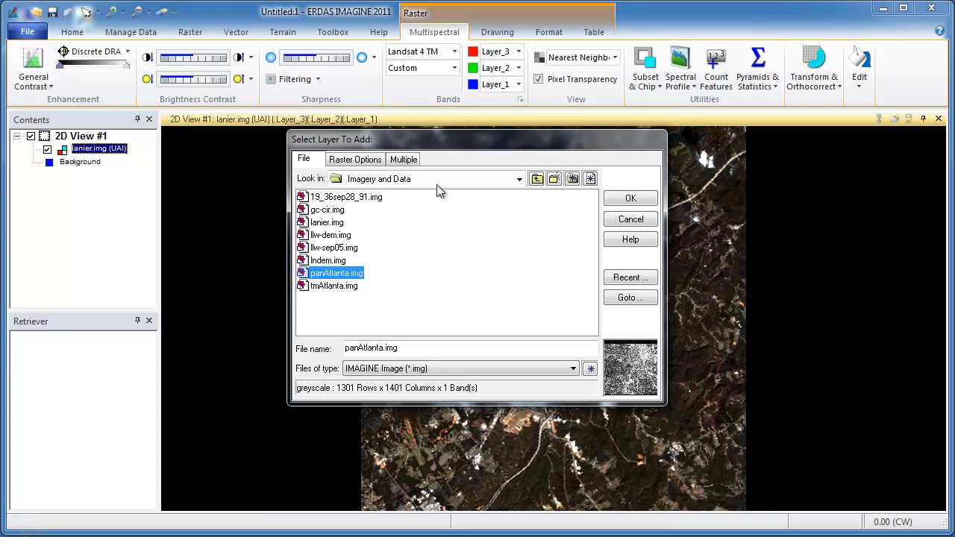
Review the raster options for panAtlanta.img, keep the background transparent, enable Fit to Frame and load the image
{"action": "left_click", "coordinate": [365, 163]}
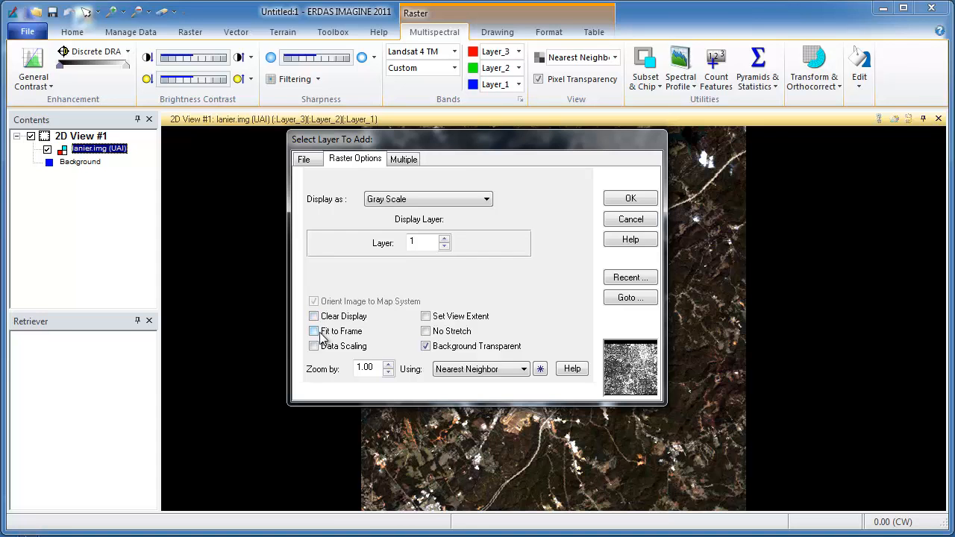
{"action": "left_click", "coordinate": [426, 346]}
{"action": "left_click", "coordinate": [425, 316]}
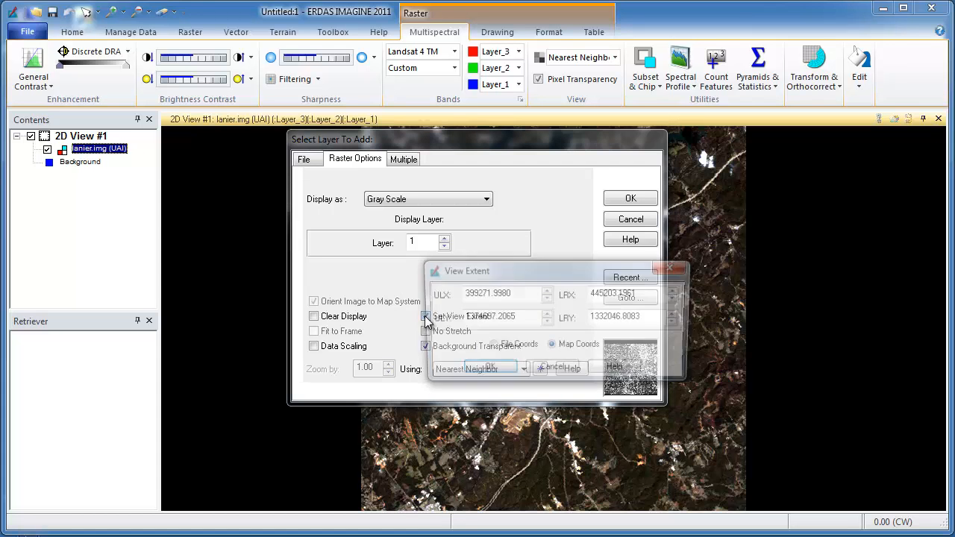
{"action": "left_click", "coordinate": [552, 371]}
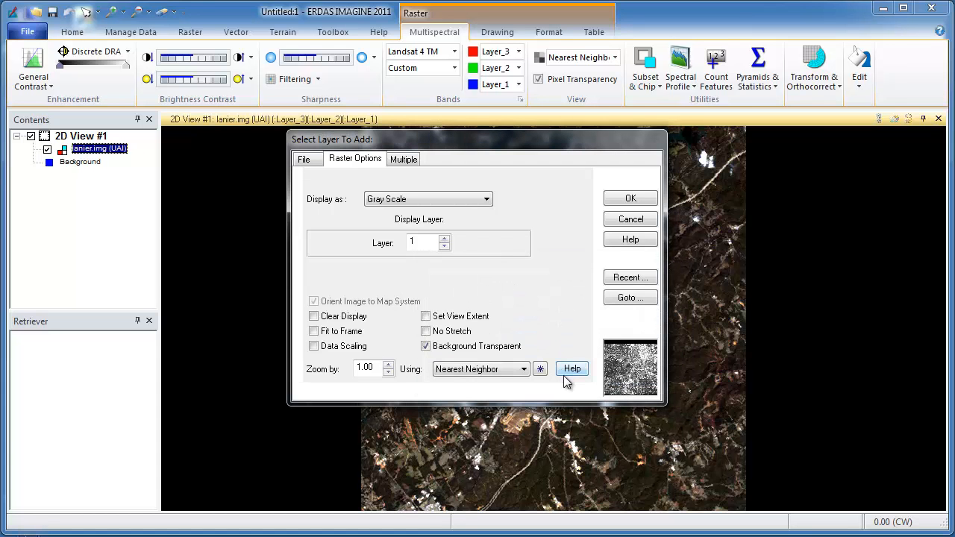
{"action": "left_click", "coordinate": [314, 332]}
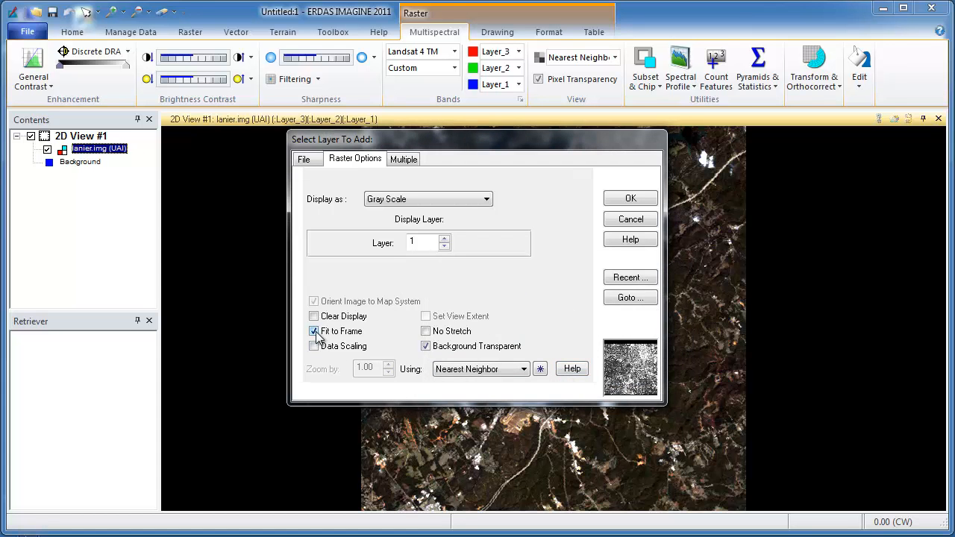
{"action": "left_click", "coordinate": [628, 200]}
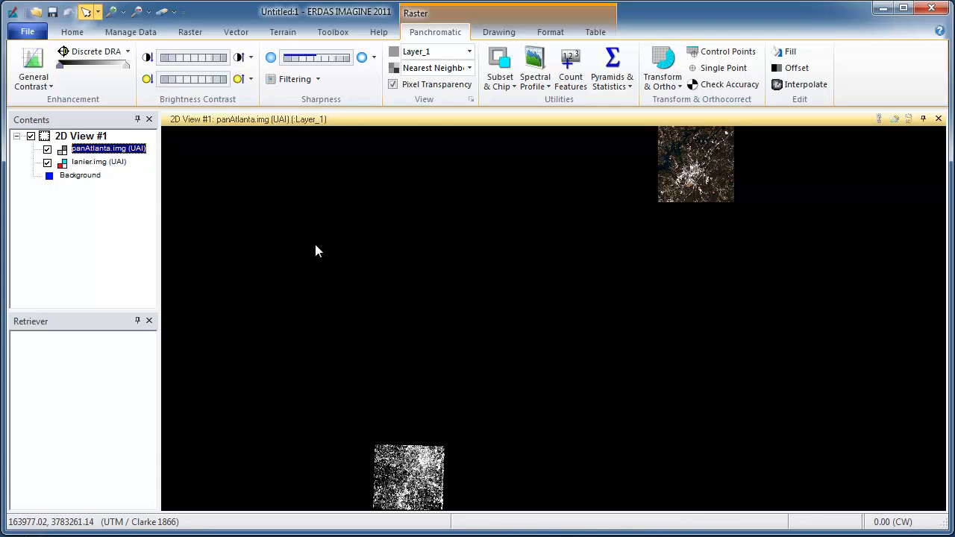
Toggle the visibility of the lanier.img layer, leaving it hidden
{"action": "left_click", "coordinate": [47, 163]}
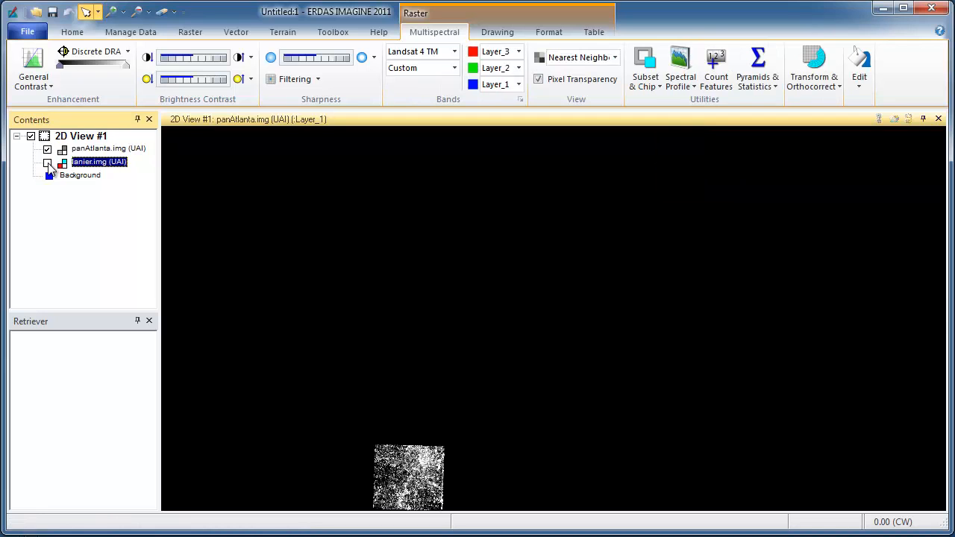
{"action": "left_click", "coordinate": [48, 164]}
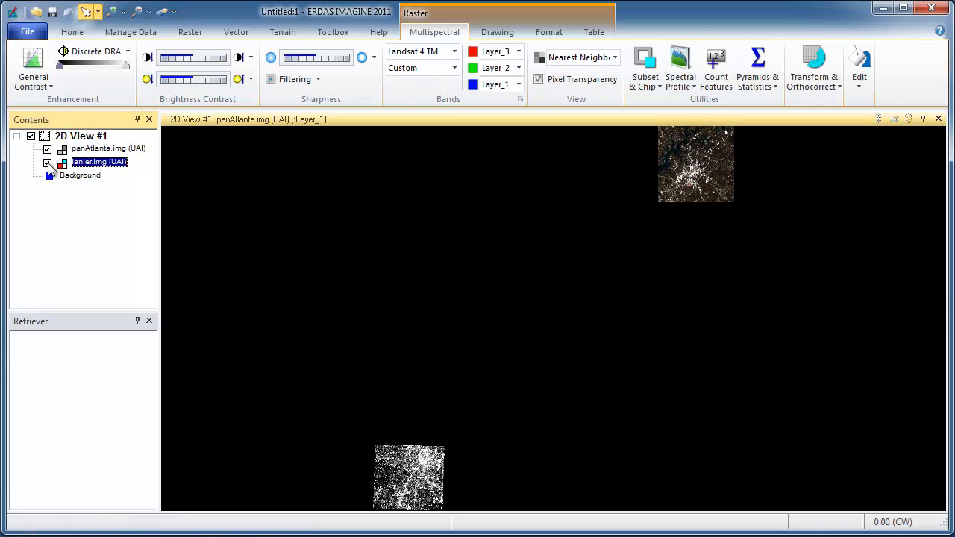
{"action": "left_click", "coordinate": [48, 164]}
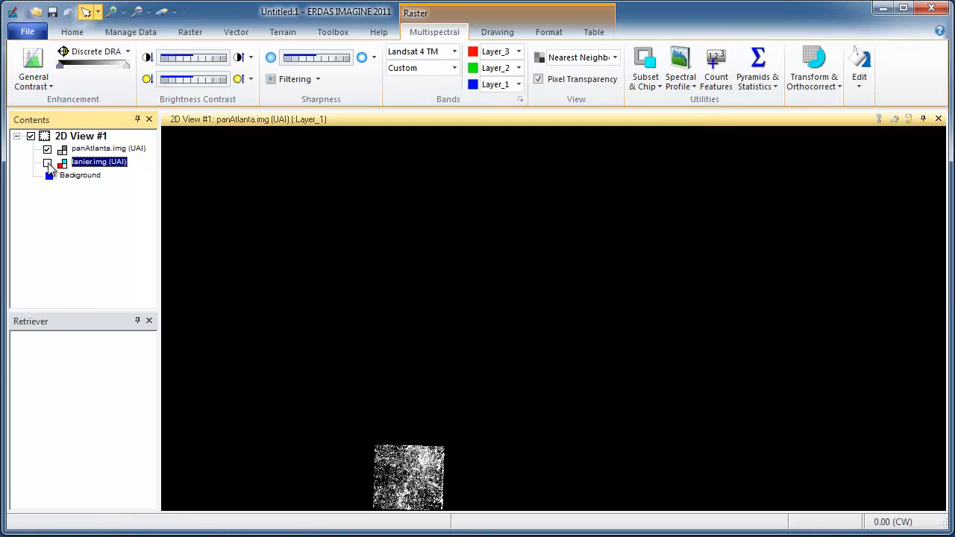
Alternate the active layer between panAtlanta.img and lanier.img to compare their panchromatic and multispectral tools, ending on panAtlanta.img
{"action": "left_click", "coordinate": [97, 149]}
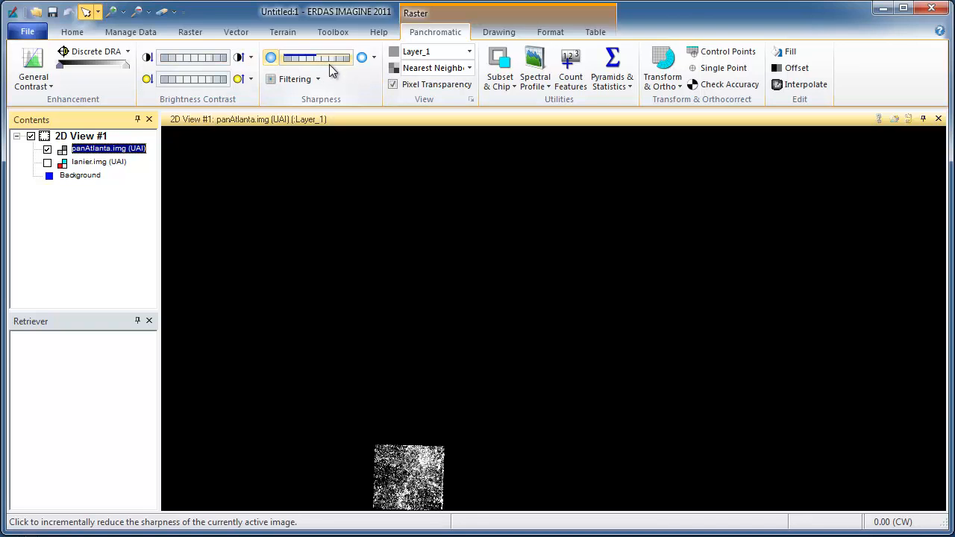
{"action": "left_click", "coordinate": [100, 162]}
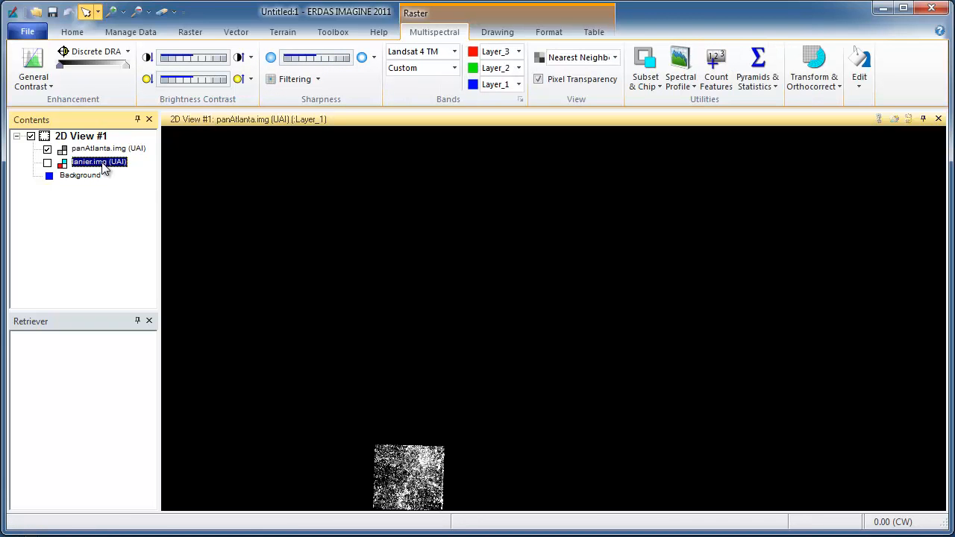
{"action": "left_click", "coordinate": [107, 149]}
{"action": "left_click", "coordinate": [107, 163]}
{"action": "left_click", "coordinate": [109, 149]}
{"action": "left_click", "coordinate": [110, 163]}
{"action": "left_click", "coordinate": [112, 150]}
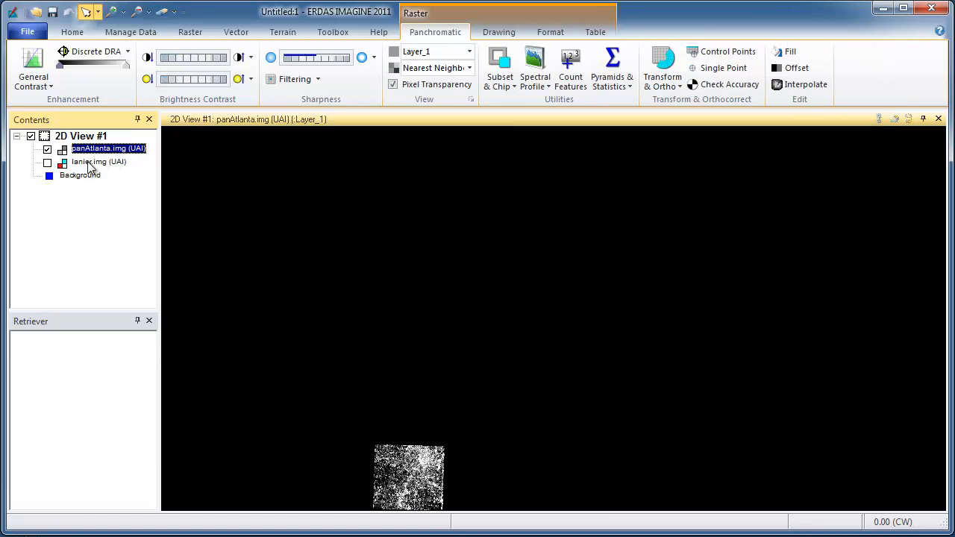
Inspect the panAtlanta.img imagery close up, review its general image metadata and close the metadata
{"action": "left_click_drag", "start_coordinate": [396, 477], "coordinate": [501, 312]}
{"action": "scroll", "coordinate": [502, 319], "scroll_direction": "up", "scroll_amount": 5}
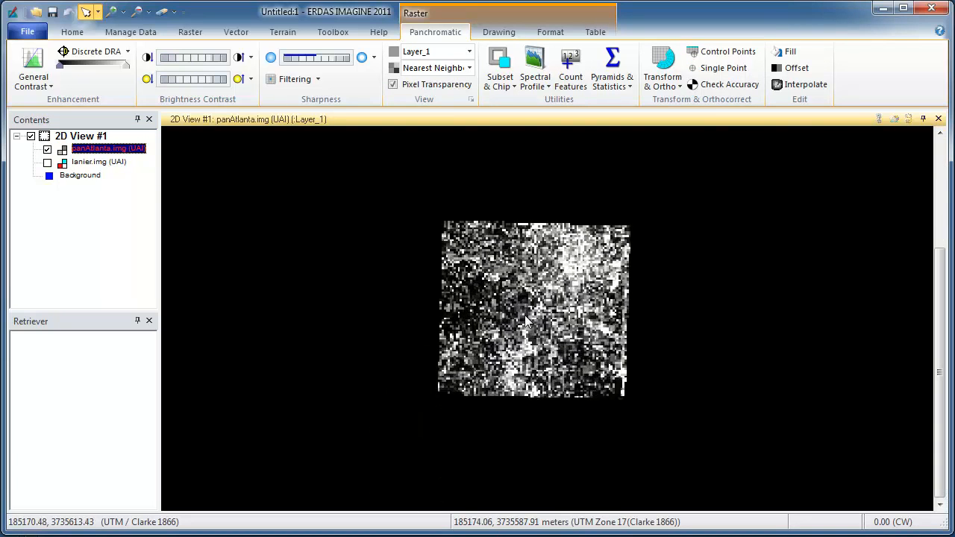
{"action": "scroll", "coordinate": [595, 276], "scroll_direction": "up", "scroll_amount": 5}
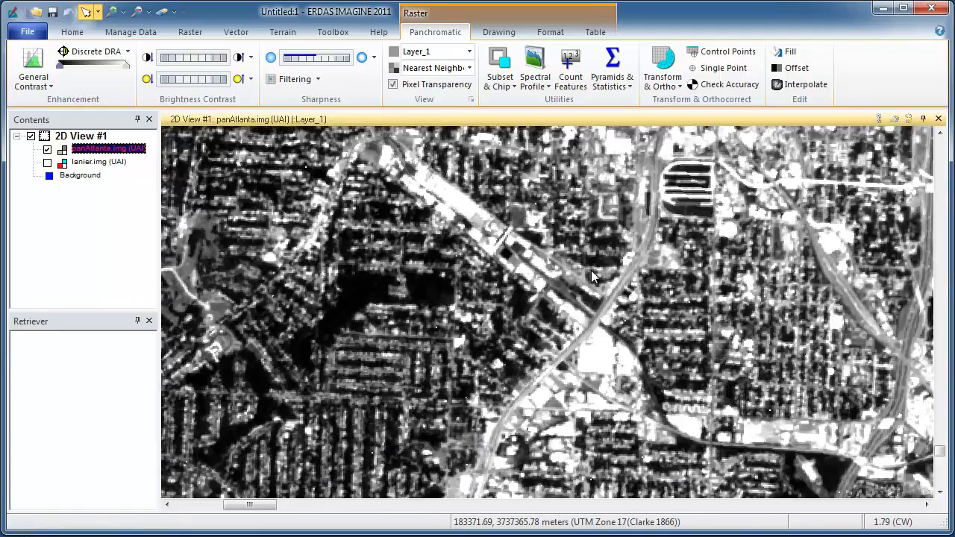
{"action": "scroll", "coordinate": [575, 277], "scroll_direction": "up", "scroll_amount": 3}
{"action": "scroll", "coordinate": [576, 278], "scroll_direction": "down", "scroll_amount": 2}
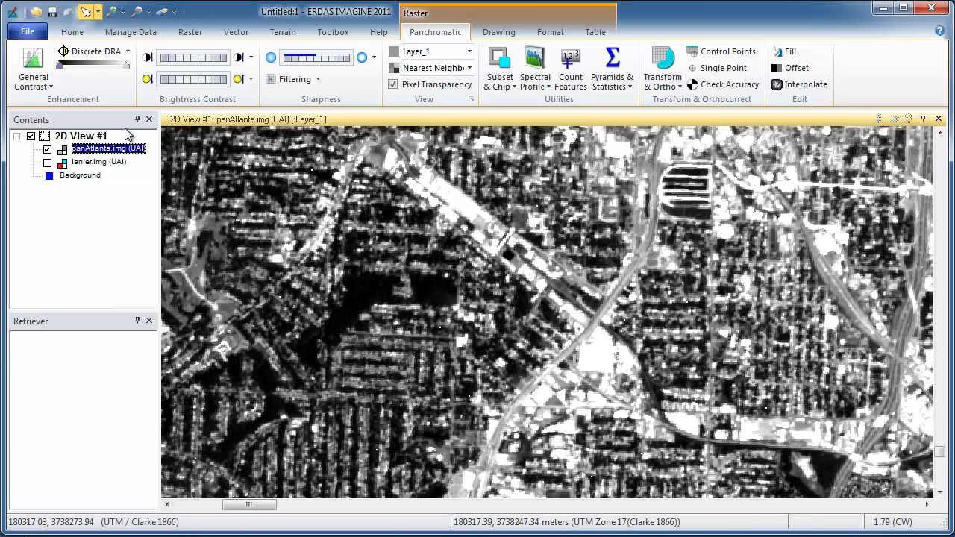
{"action": "left_click", "coordinate": [73, 32]}
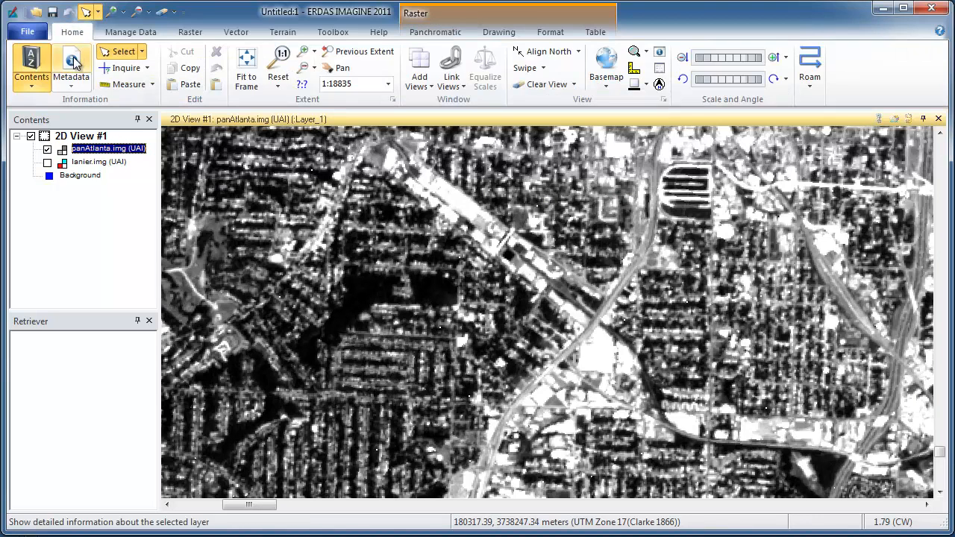
{"action": "left_click", "coordinate": [72, 63]}
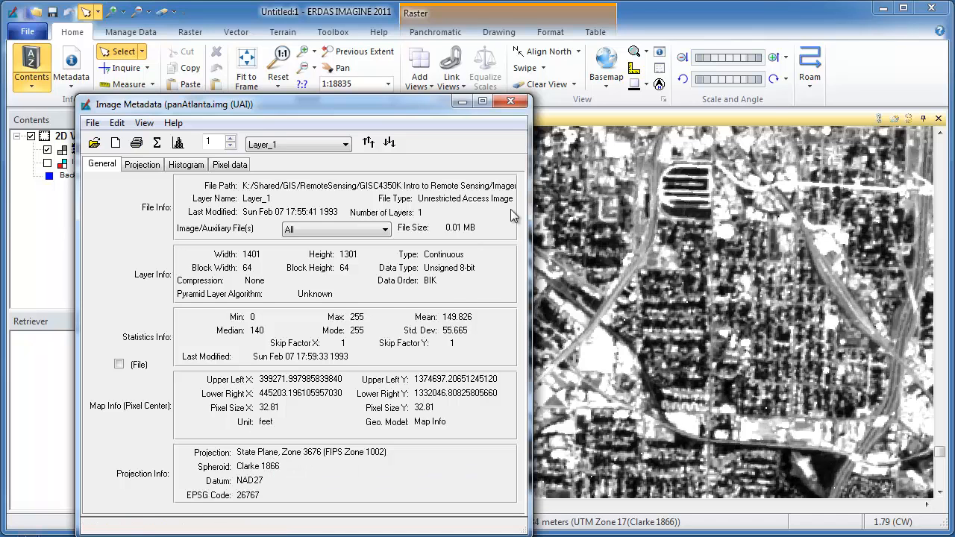
{"action": "left_click", "coordinate": [511, 101]}
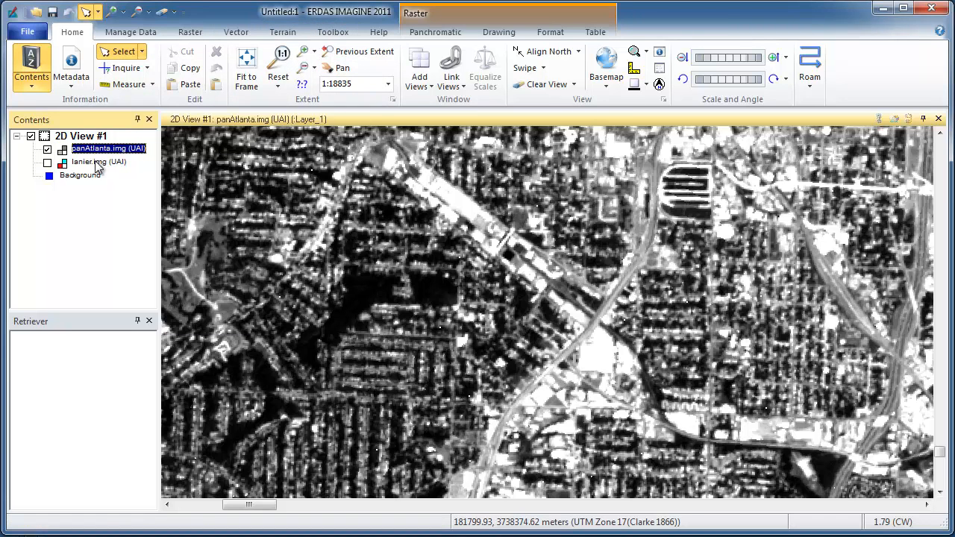
Show the lanier.img layer again, fit the view to the frame and examine the lanier.img imagery close up
{"action": "left_click", "coordinate": [48, 163]}
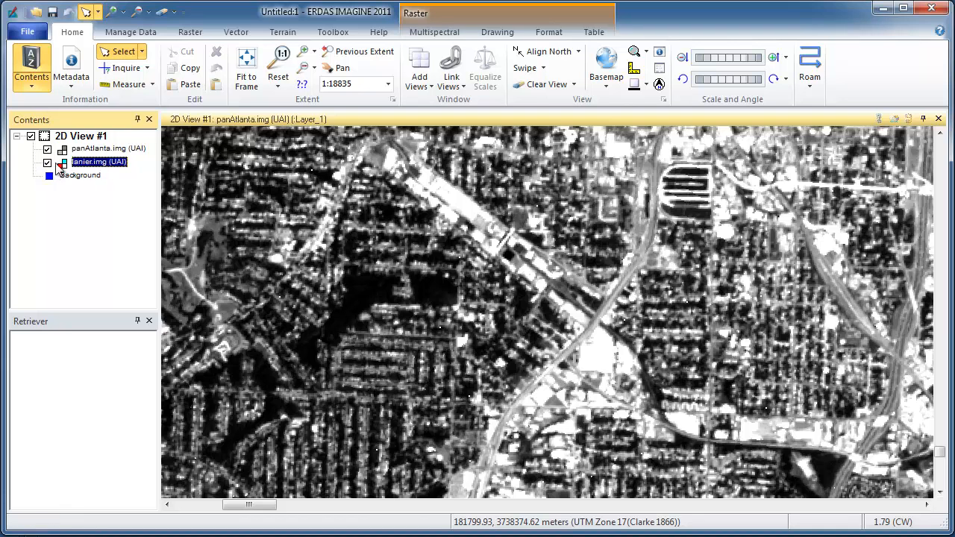
{"action": "right_click", "coordinate": [95, 162]}
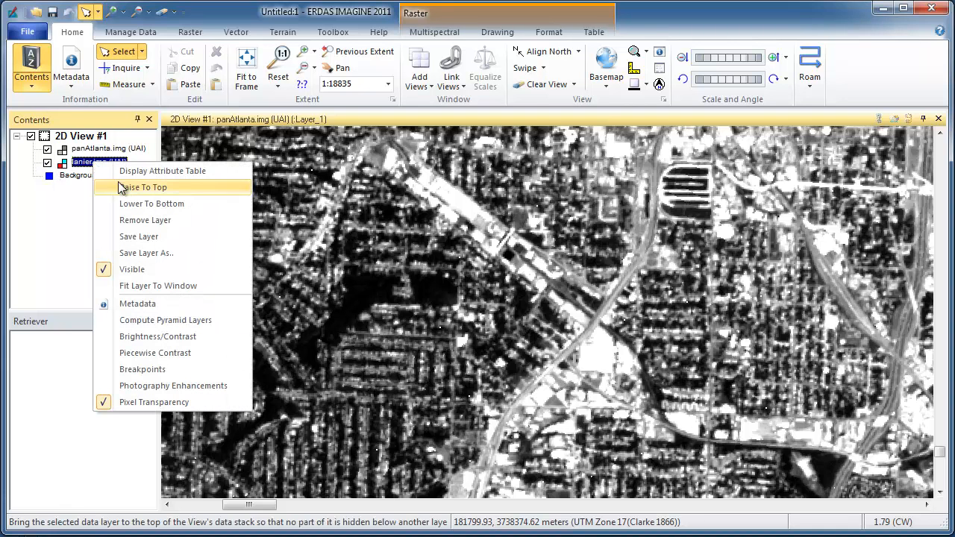
{"action": "left_click", "coordinate": [82, 222]}
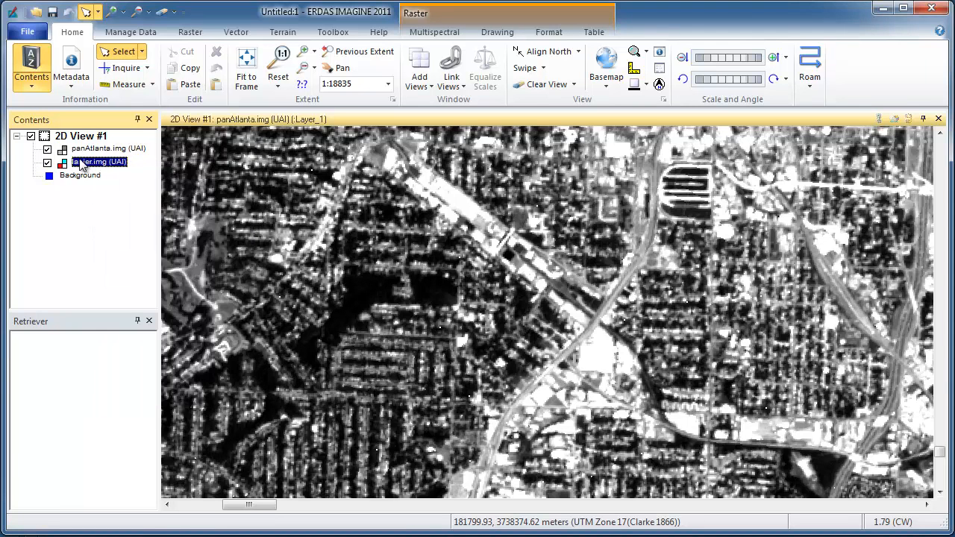
{"action": "right_click", "coordinate": [251, 179]}
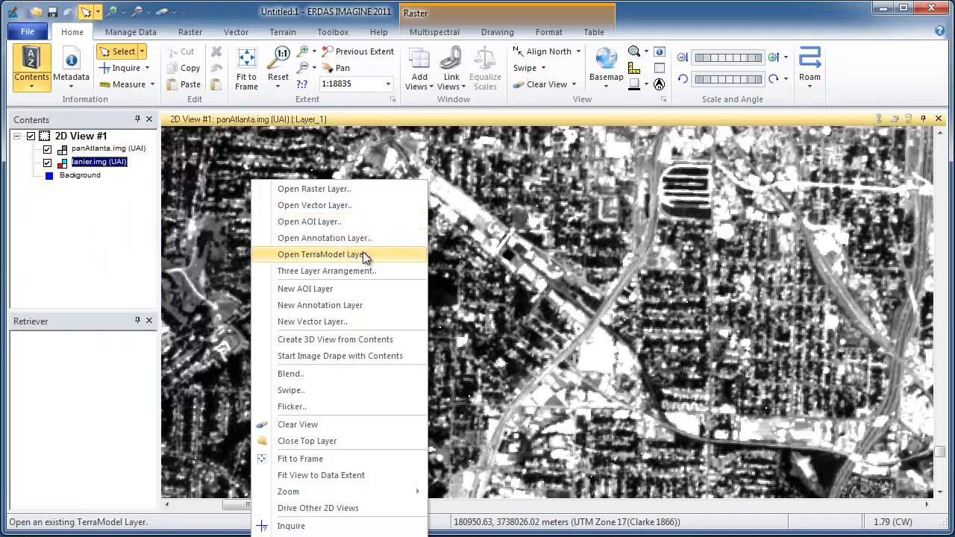
{"action": "left_click", "coordinate": [321, 461]}
{"action": "scroll", "coordinate": [677, 179], "scroll_direction": "up", "scroll_amount": 5}
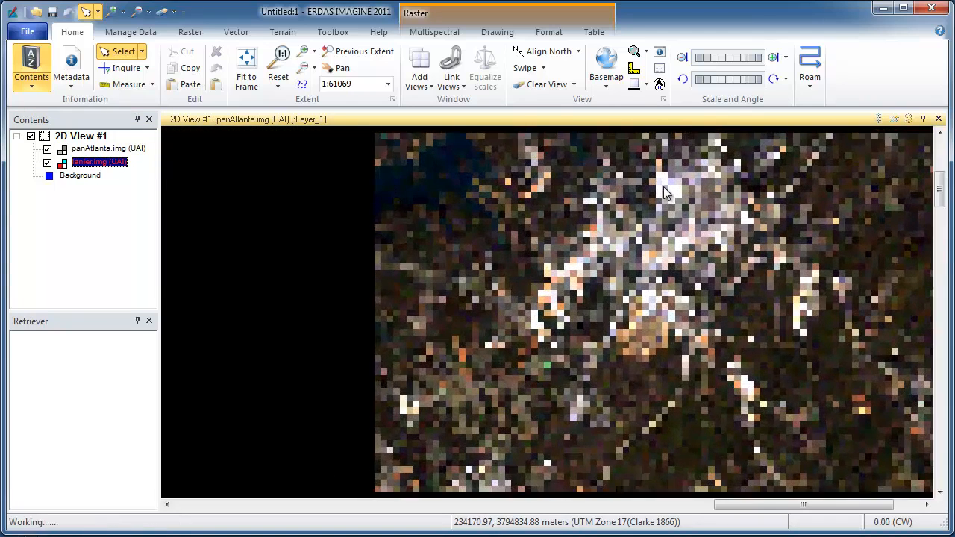
{"action": "left_click_drag", "start_coordinate": [681, 181], "coordinate": [495, 250]}
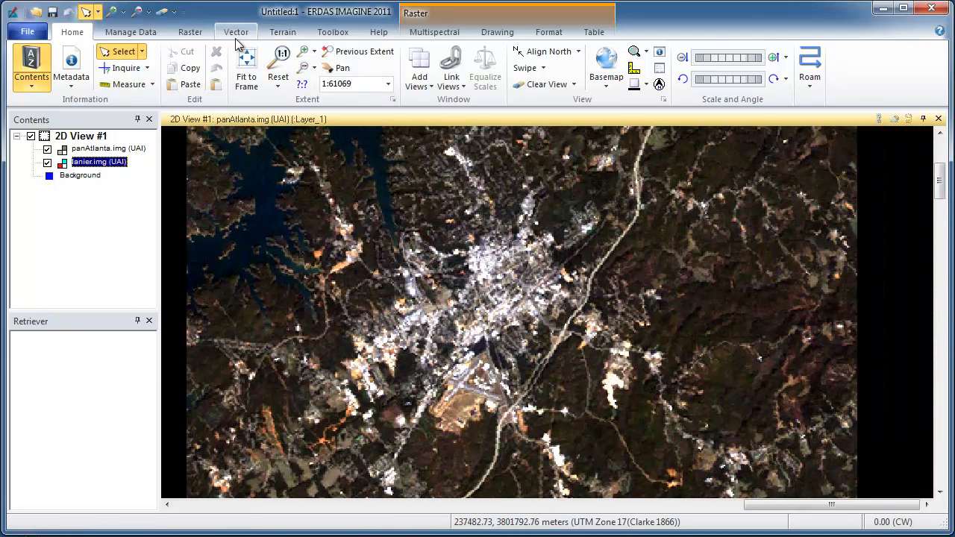
Look over the raster processing tools, including the Mosaic options
{"action": "left_click", "coordinate": [208, 34]}
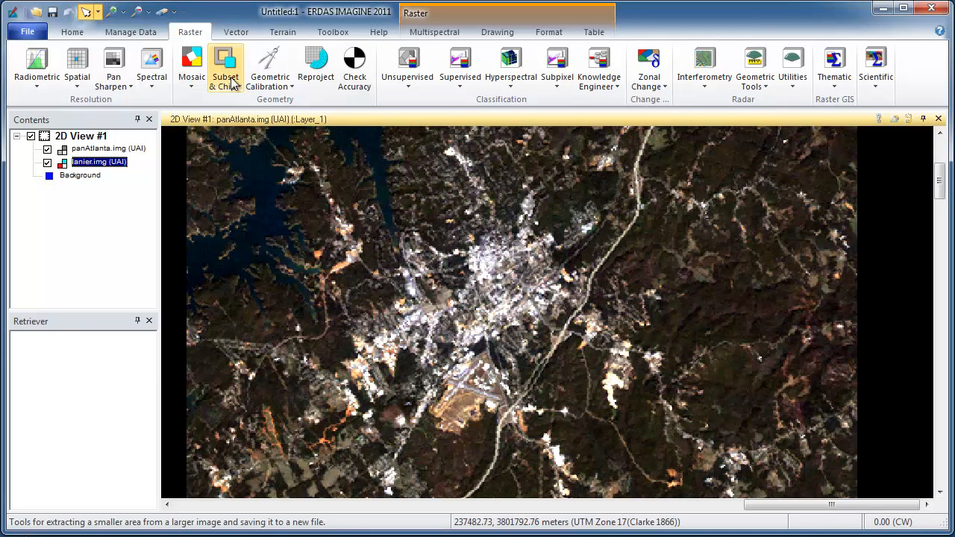
{"action": "left_click", "coordinate": [192, 75]}
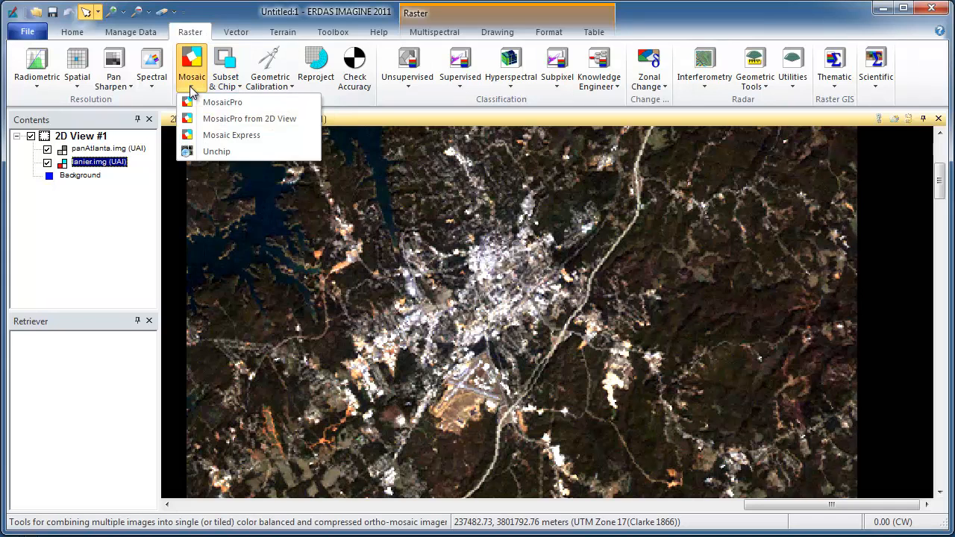
{"action": "left_click", "coordinate": [192, 75]}
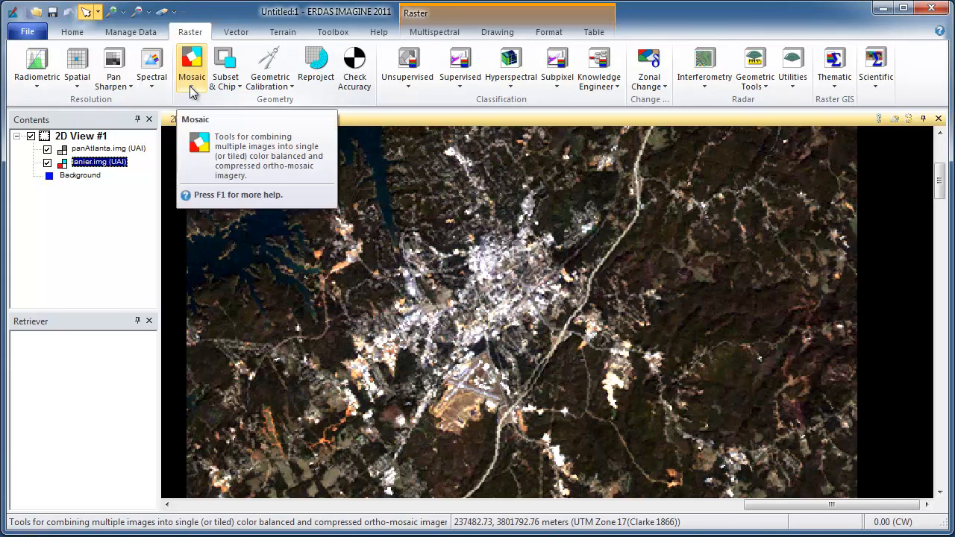
Start an unsupervised classification and choose lanier.img as the input raster file
{"action": "left_click", "coordinate": [427, 88]}
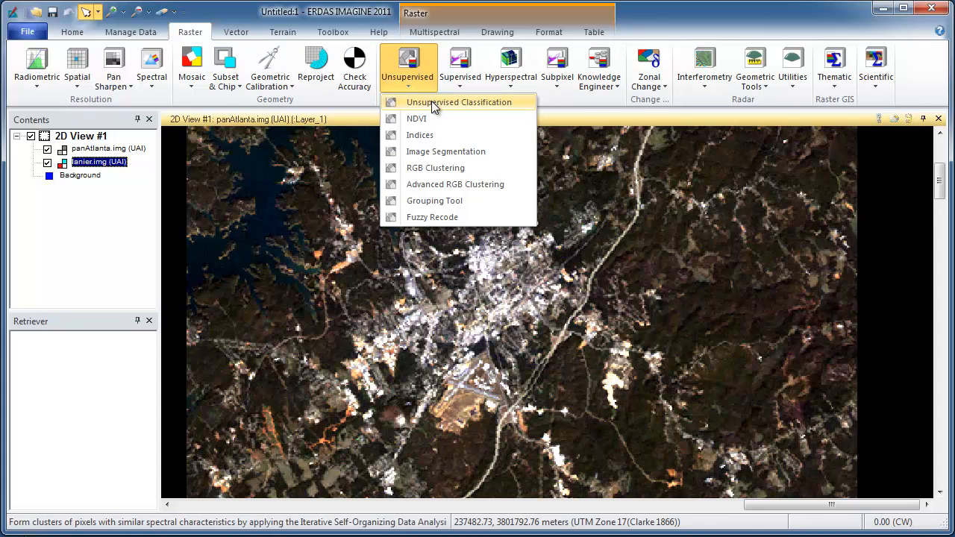
{"action": "left_click", "coordinate": [432, 101]}
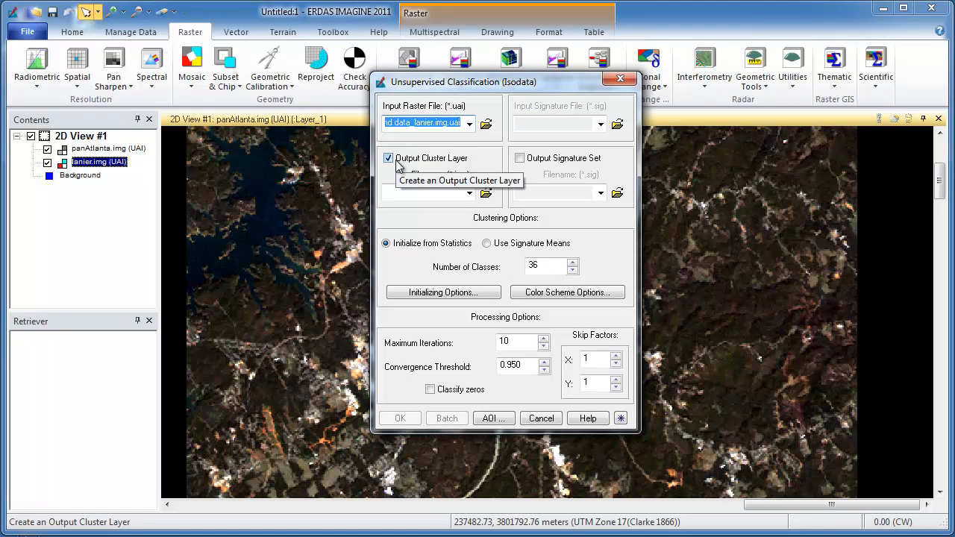
{"action": "left_click", "coordinate": [469, 124]}
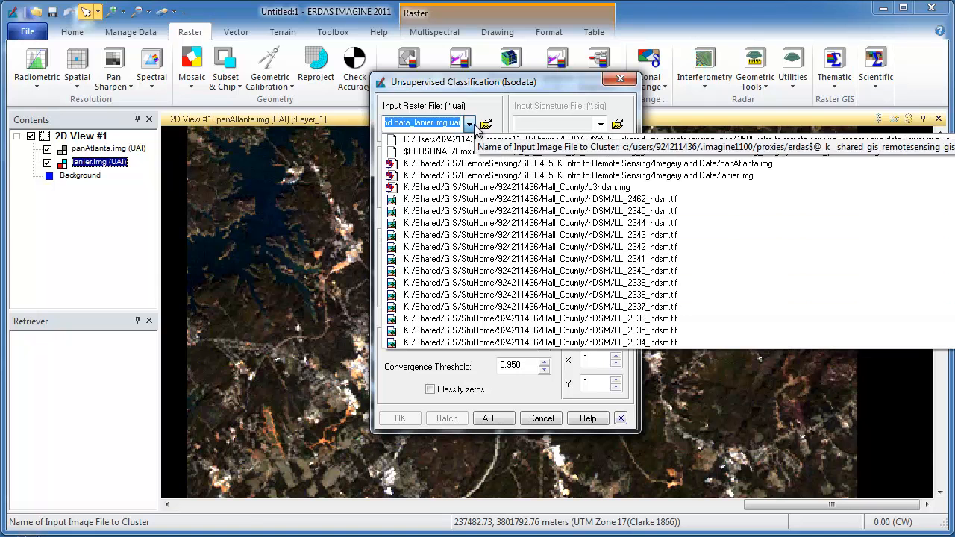
{"action": "left_click", "coordinate": [498, 109]}
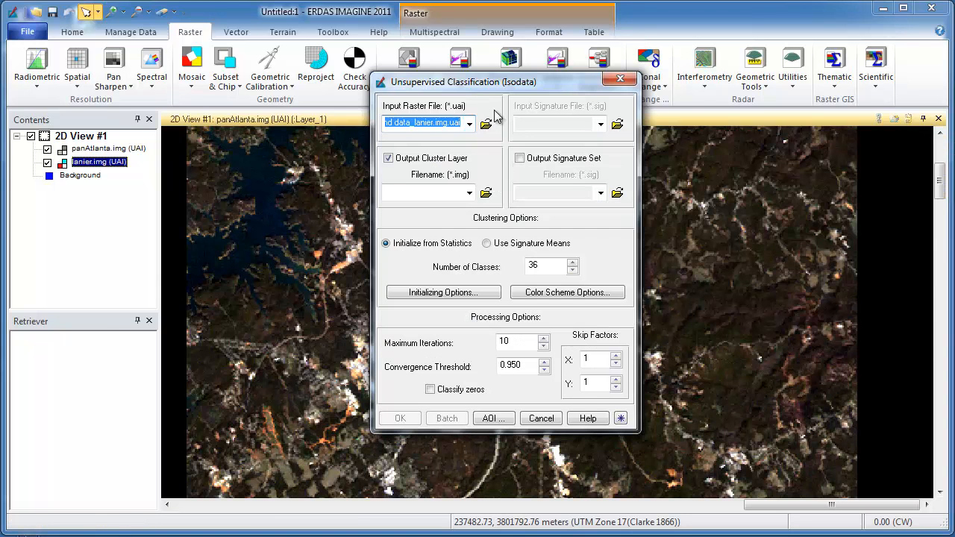
{"action": "left_click", "coordinate": [469, 124]}
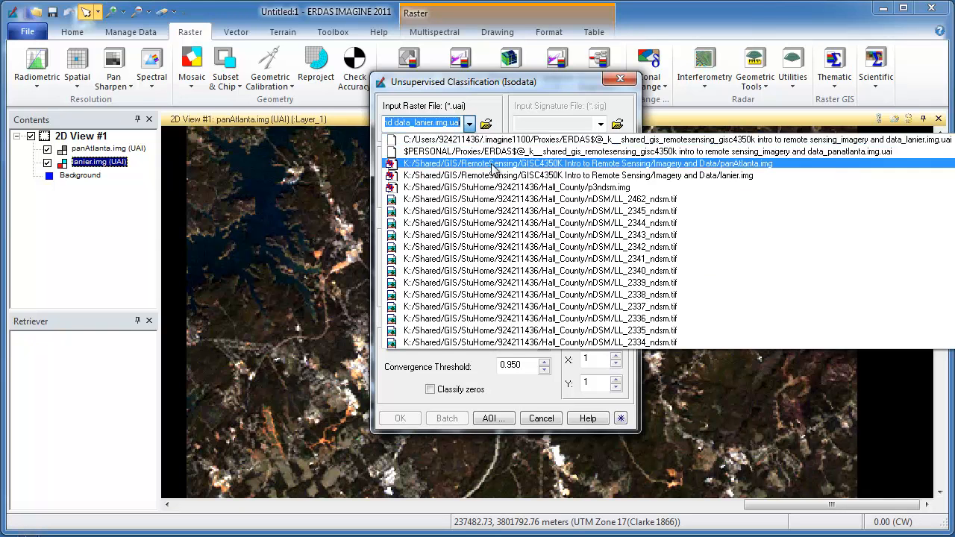
{"action": "left_click", "coordinate": [492, 176]}
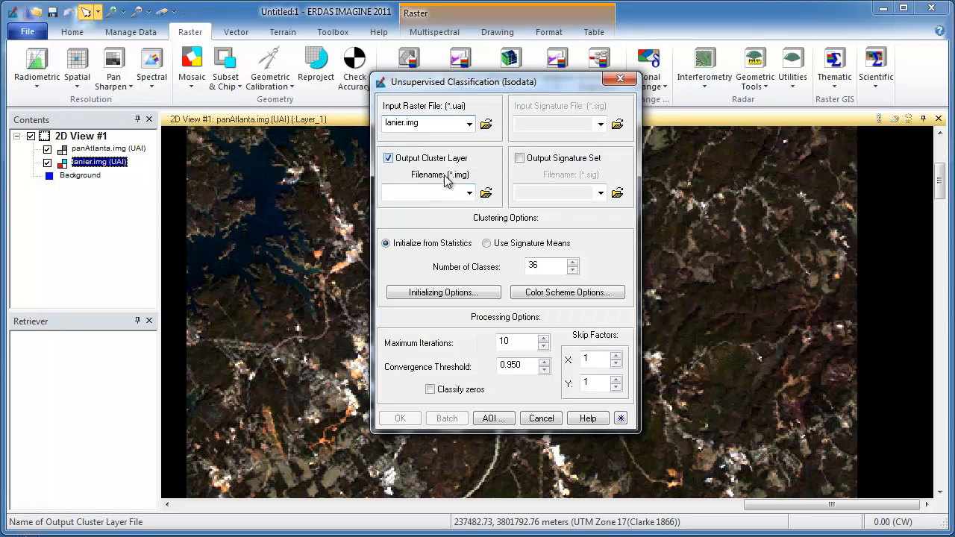
Name the classification's output cluster layer temp as an IMAGINE image in the user's home folder
{"action": "left_click", "coordinate": [486, 194]}
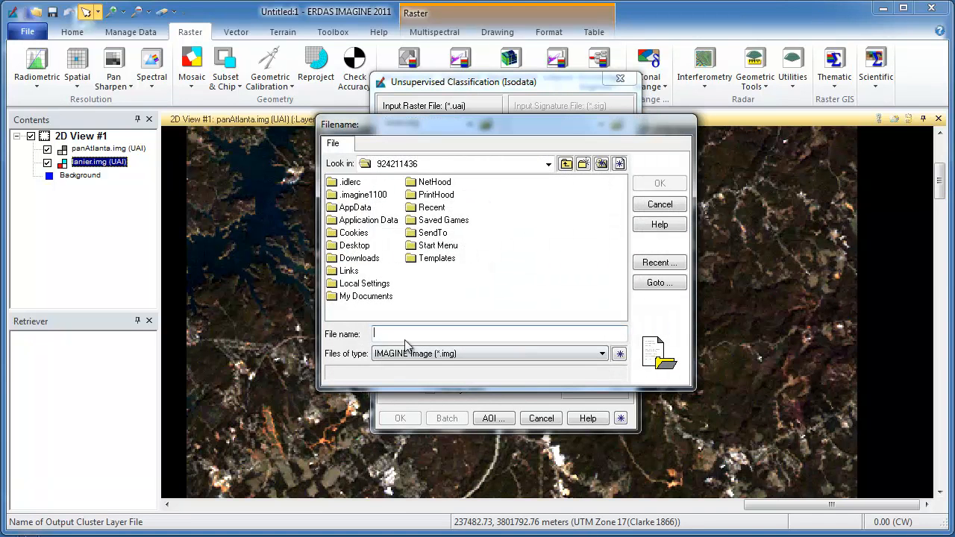
{"action": "type", "text": "temp"}
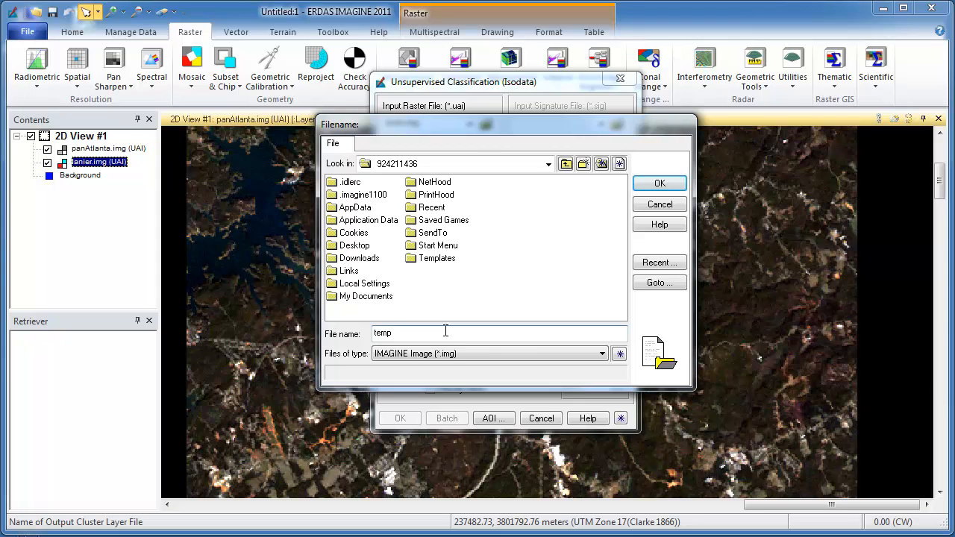
{"action": "left_click", "coordinate": [649, 184]}
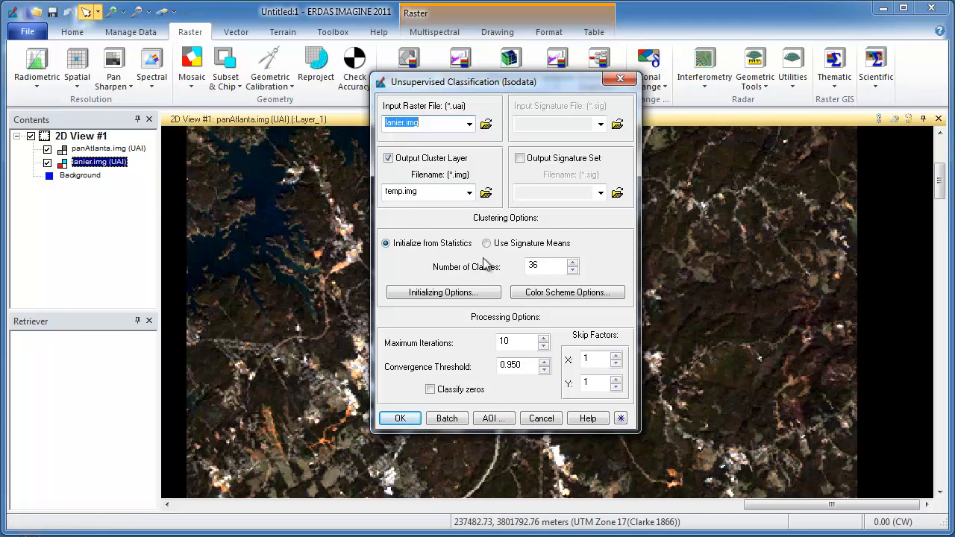
Set the number of classes to 50, run the unsupervised classification and close the process list
{"action": "left_click", "coordinate": [572, 264]}
{"action": "left_click", "coordinate": [572, 264]}
{"action": "left_click", "coordinate": [572, 264]}
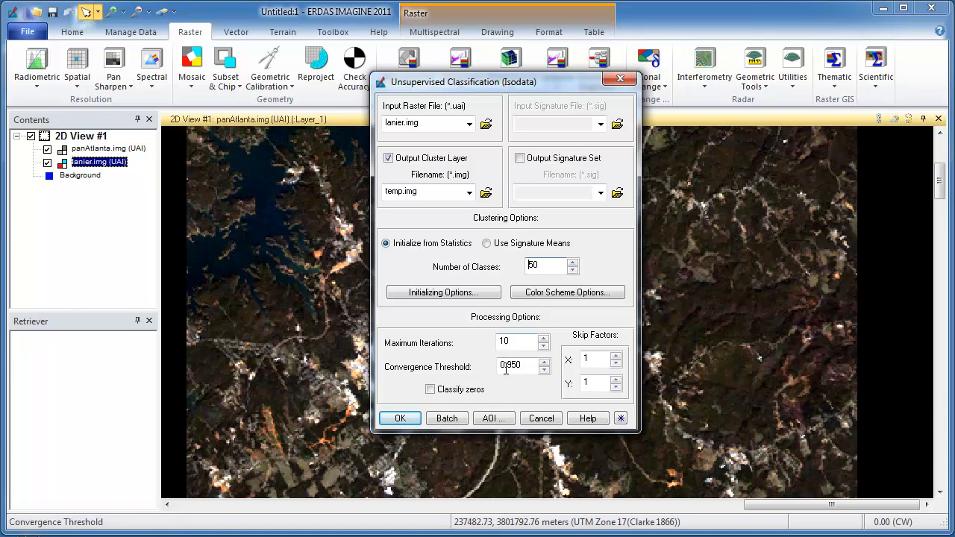
{"action": "left_click", "coordinate": [401, 419]}
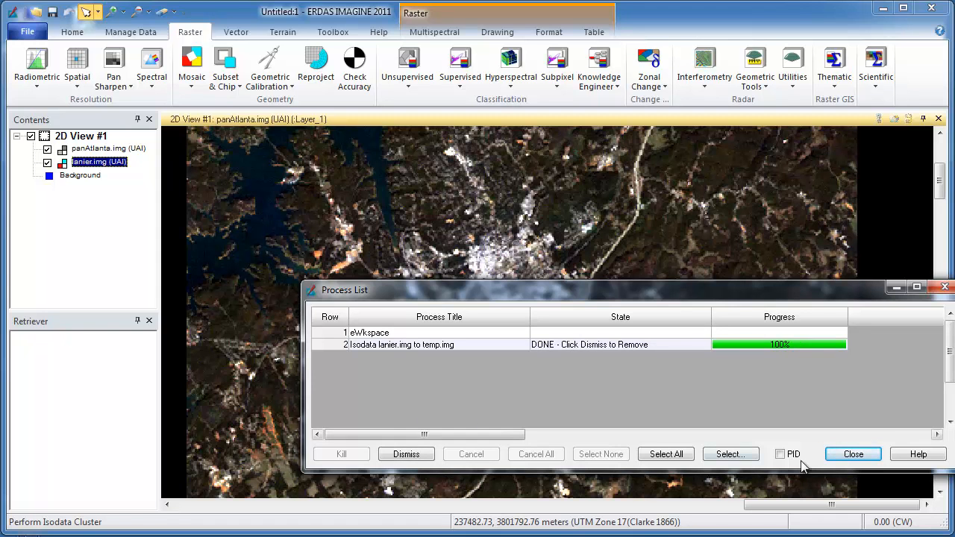
{"action": "left_click", "coordinate": [854, 457]}
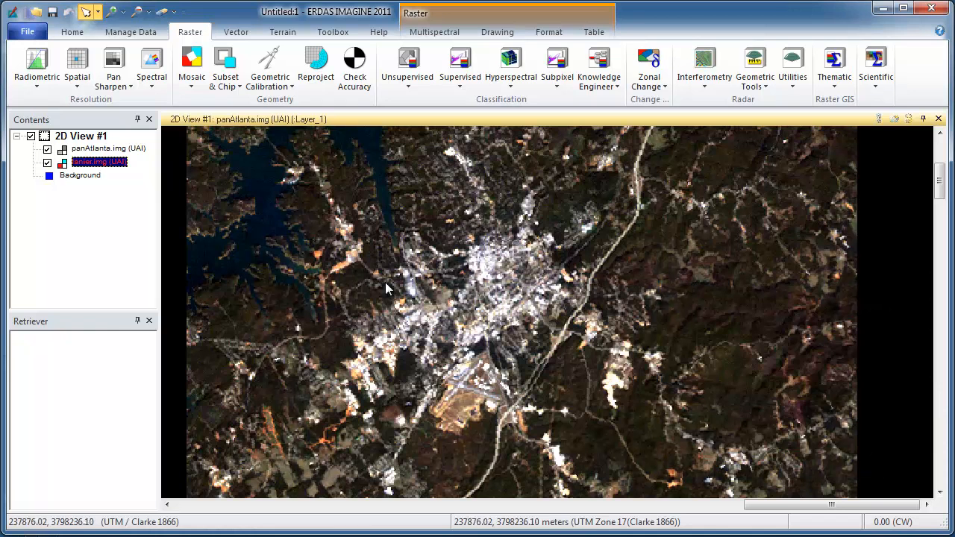
Remove the panAtlanta.img layer from the 2D view
{"action": "left_click", "coordinate": [109, 149]}
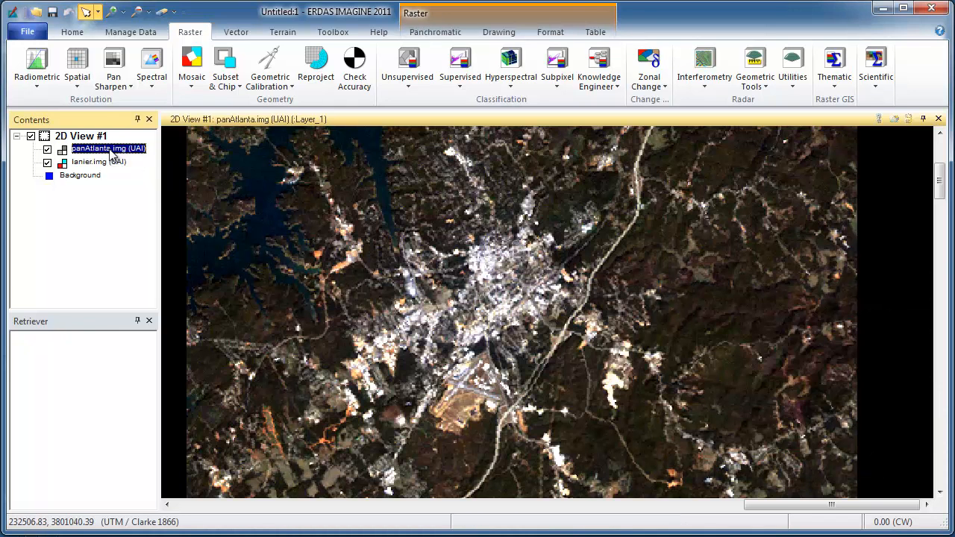
{"action": "right_click", "coordinate": [109, 150]}
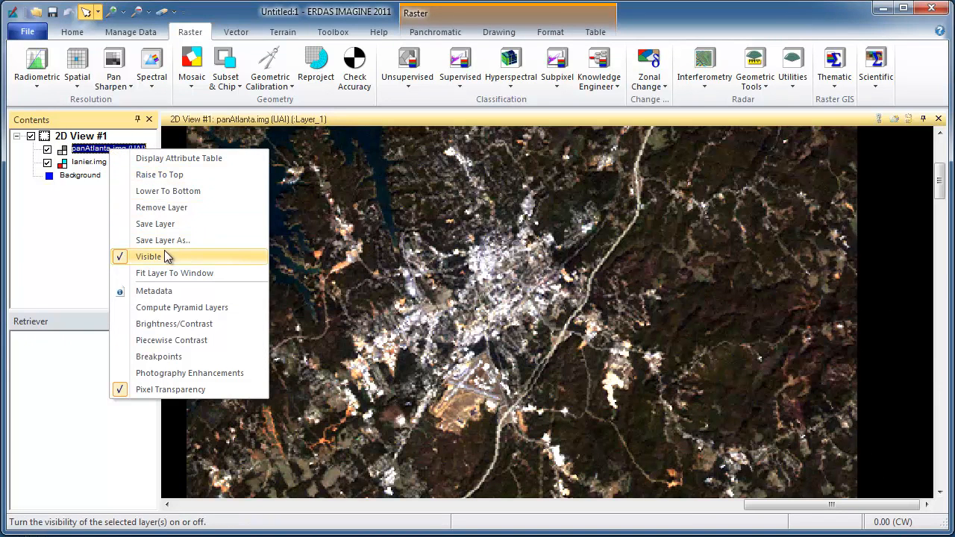
{"action": "left_click", "coordinate": [178, 208]}
Add the classified temp.img to the 2D view as a raster layer from the recent files
{"action": "right_click", "coordinate": [321, 188]}
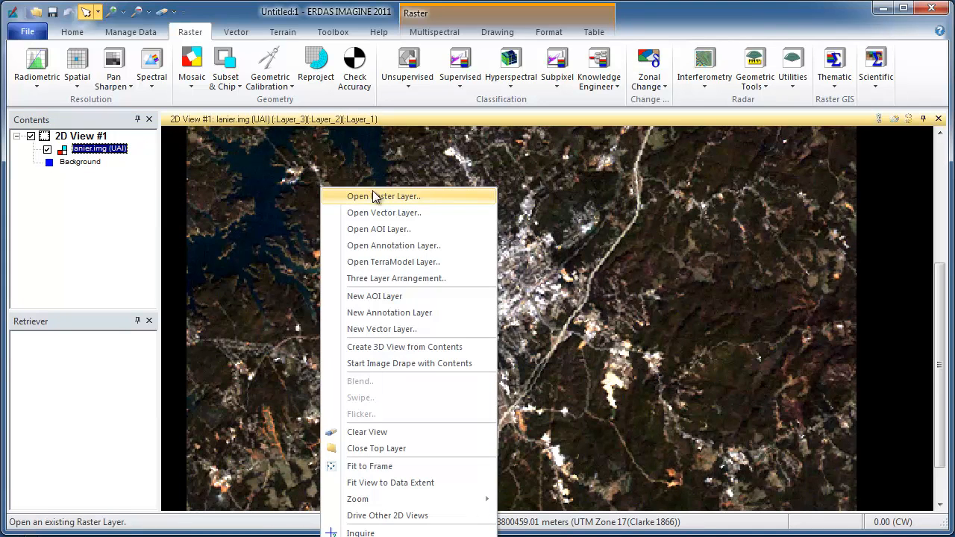
{"action": "left_click", "coordinate": [379, 198]}
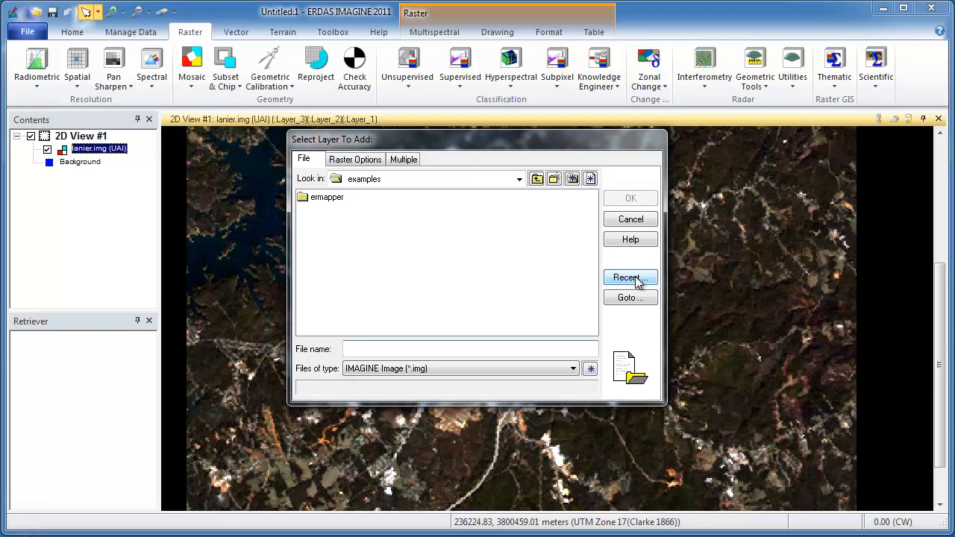
{"action": "left_click", "coordinate": [636, 279]}
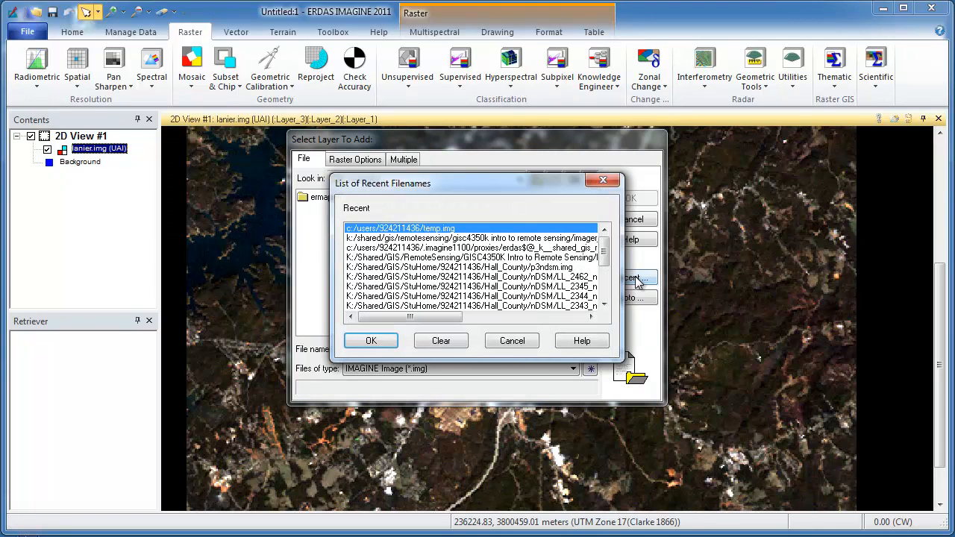
{"action": "left_click", "coordinate": [372, 340]}
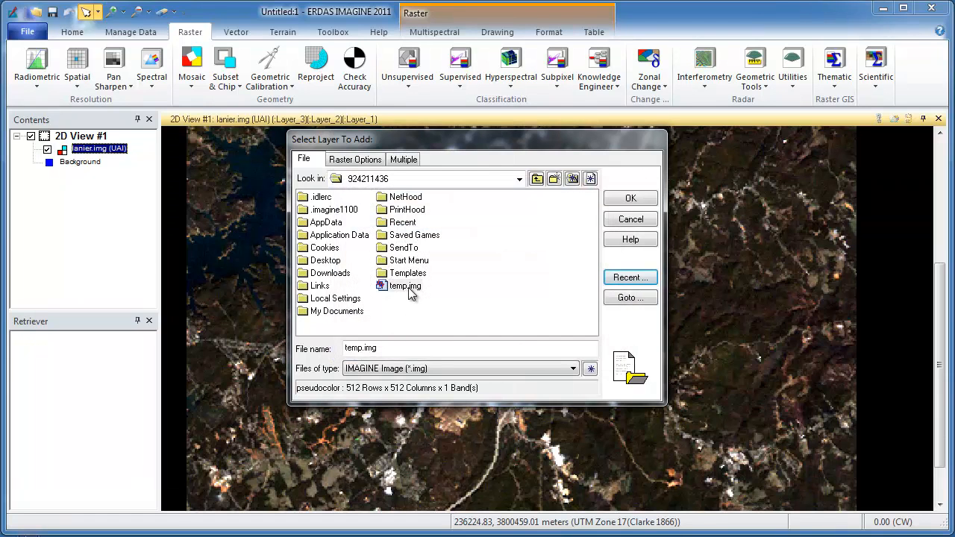
{"action": "left_click", "coordinate": [647, 201]}
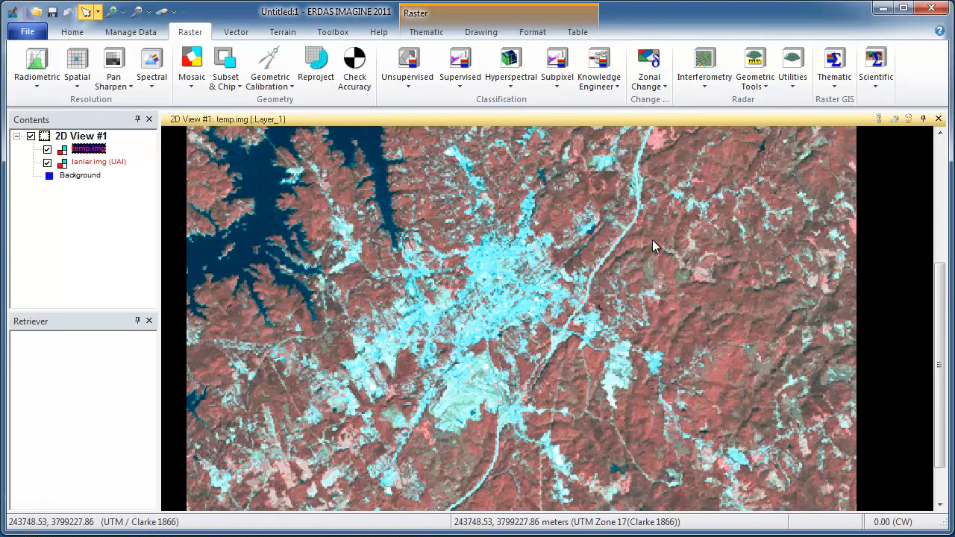
Hide the lanier.img layer and examine the water, urban and vegetation areas of the classified temp.img
{"action": "left_click", "coordinate": [47, 163]}
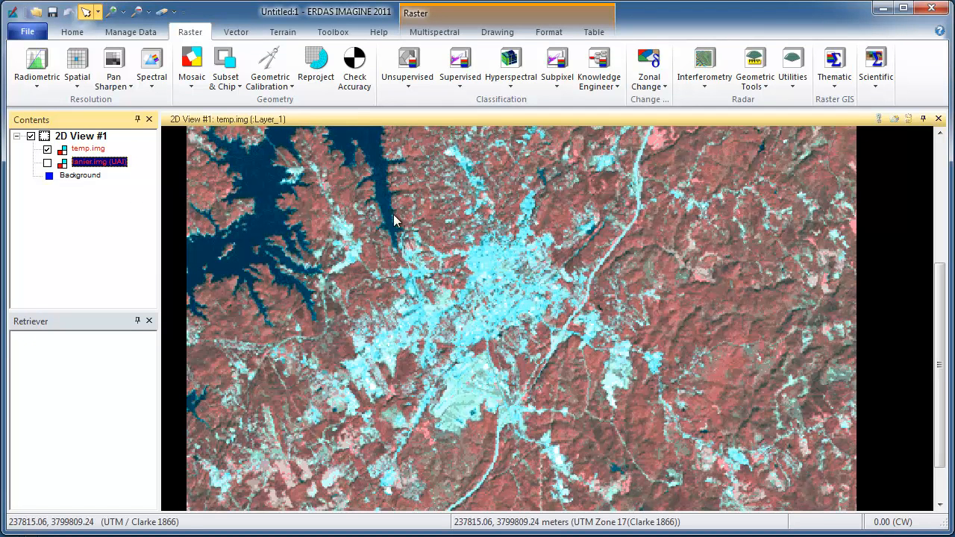
{"action": "left_click_drag", "start_coordinate": [457, 274], "coordinate": [396, 372]}
{"action": "left_click_drag", "start_coordinate": [422, 279], "coordinate": [555, 302]}
{"action": "left_click_drag", "start_coordinate": [601, 348], "coordinate": [512, 258]}
{"action": "left_click_drag", "start_coordinate": [491, 331], "coordinate": [522, 202]}
{"action": "left_click_drag", "start_coordinate": [521, 270], "coordinate": [506, 233]}
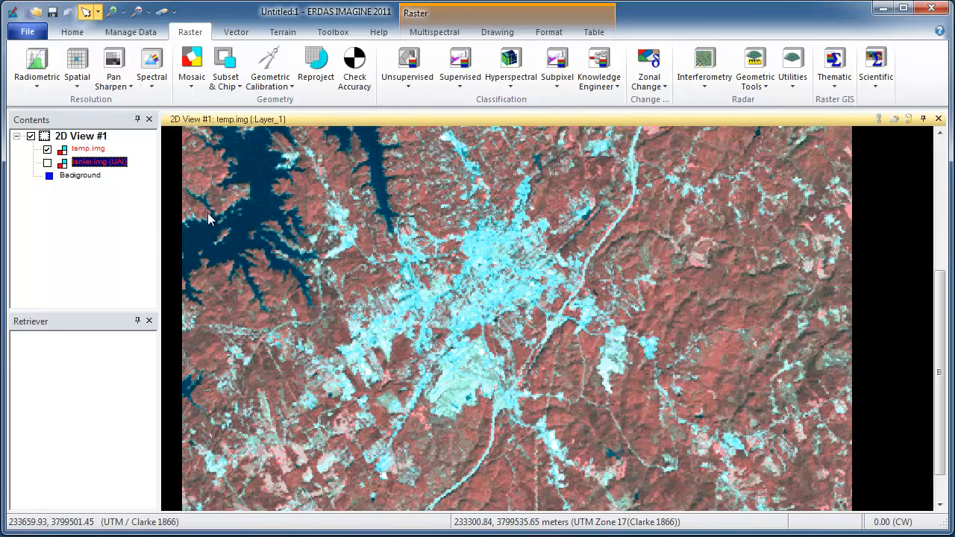
Display the temp.img attribute table and review its rows of class colors and class names
{"action": "right_click", "coordinate": [91, 153]}
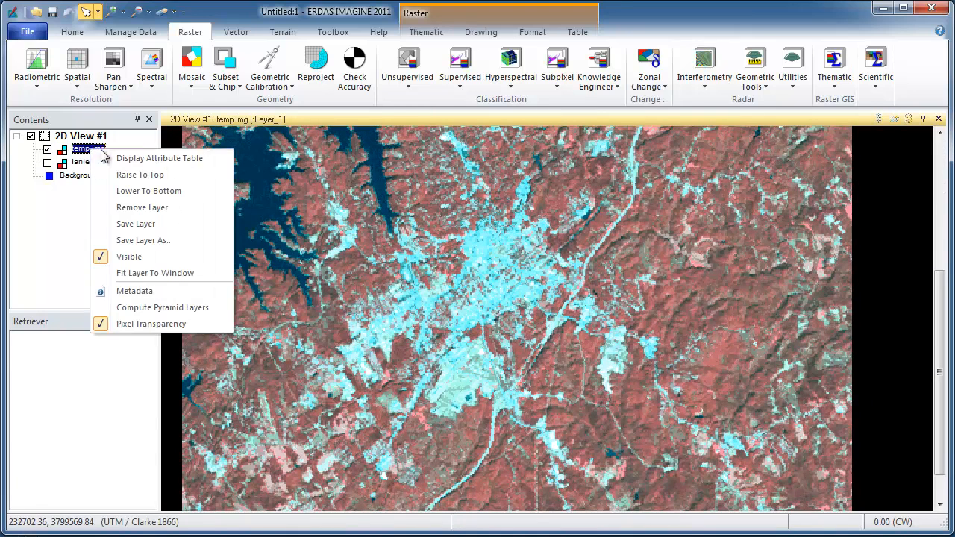
{"action": "left_click", "coordinate": [167, 156]}
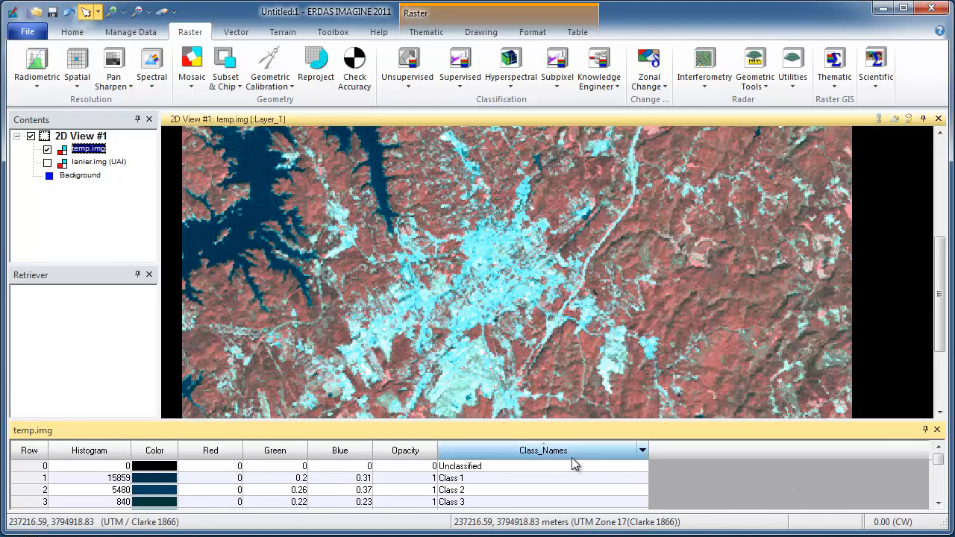
{"action": "left_click_drag", "start_coordinate": [939, 504], "coordinate": [940, 488]}
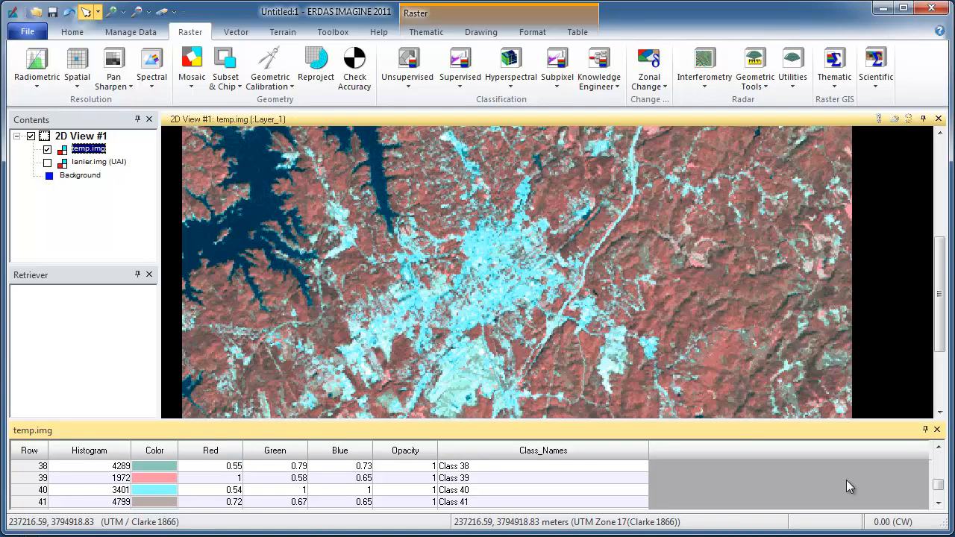
{"action": "left_click_drag", "start_coordinate": [939, 486], "coordinate": [941, 462]}
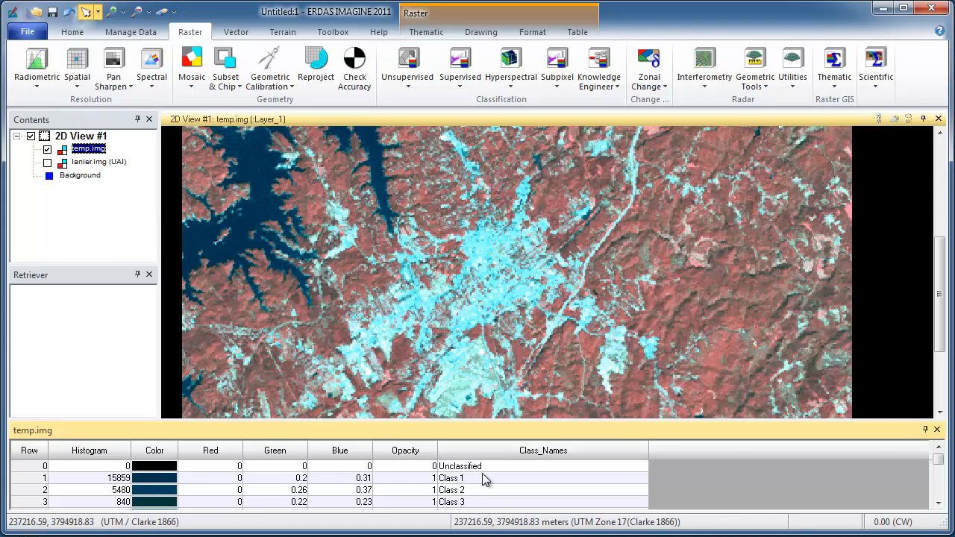
{"action": "left_click_drag", "start_coordinate": [940, 460], "coordinate": [941, 483]}
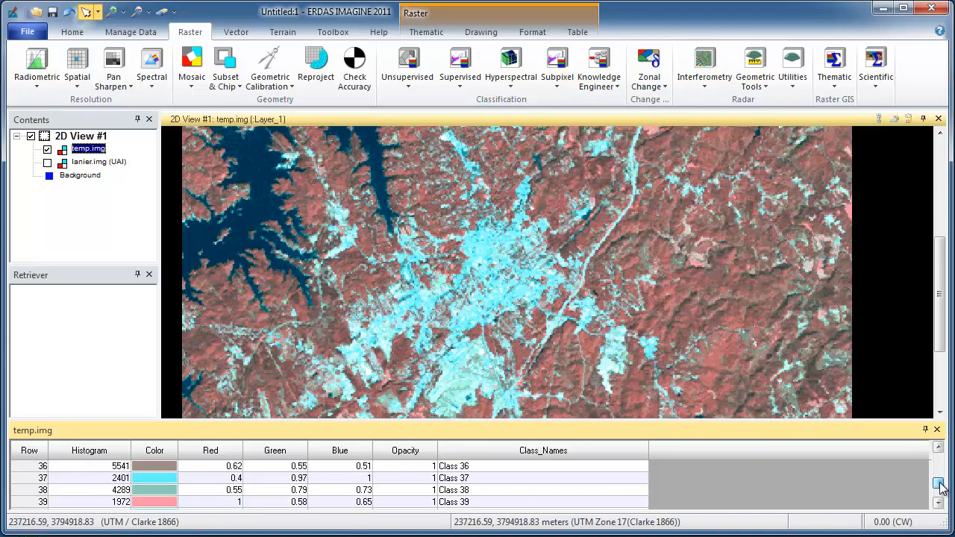
Select the Class 37 row in the temp.img attribute table and view the row selection options
{"action": "left_click", "coordinate": [145, 485]}
{"action": "left_click", "coordinate": [30, 482]}
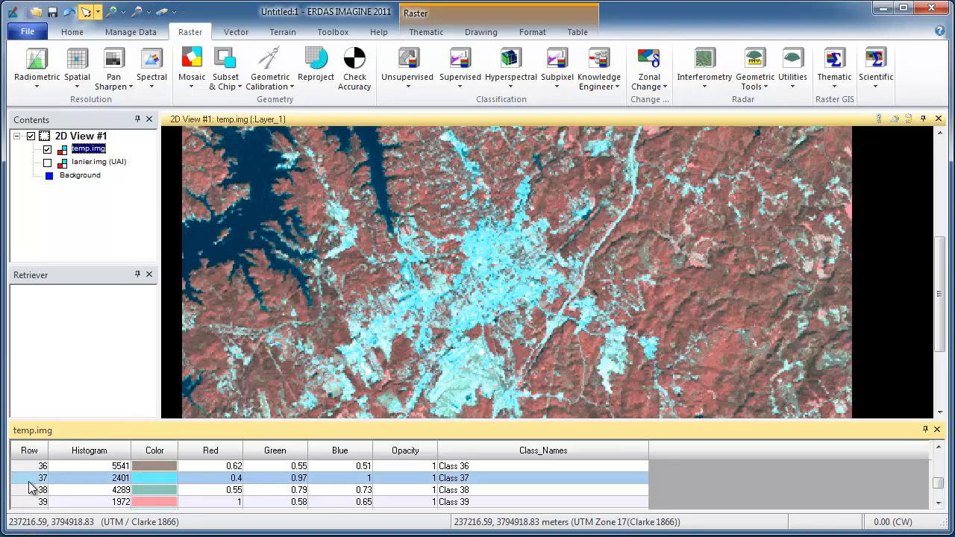
{"action": "right_click", "coordinate": [32, 487]}
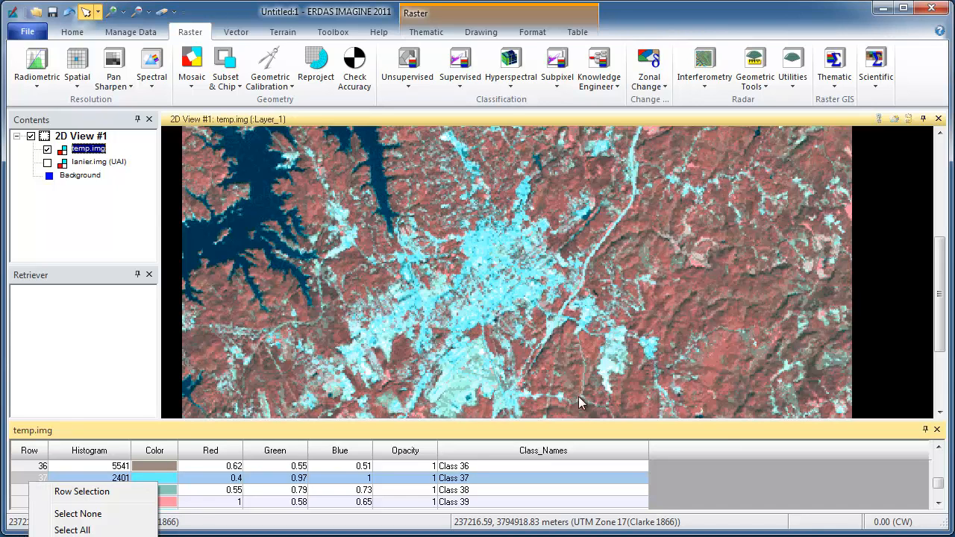
{"action": "left_click", "coordinate": [943, 490]}
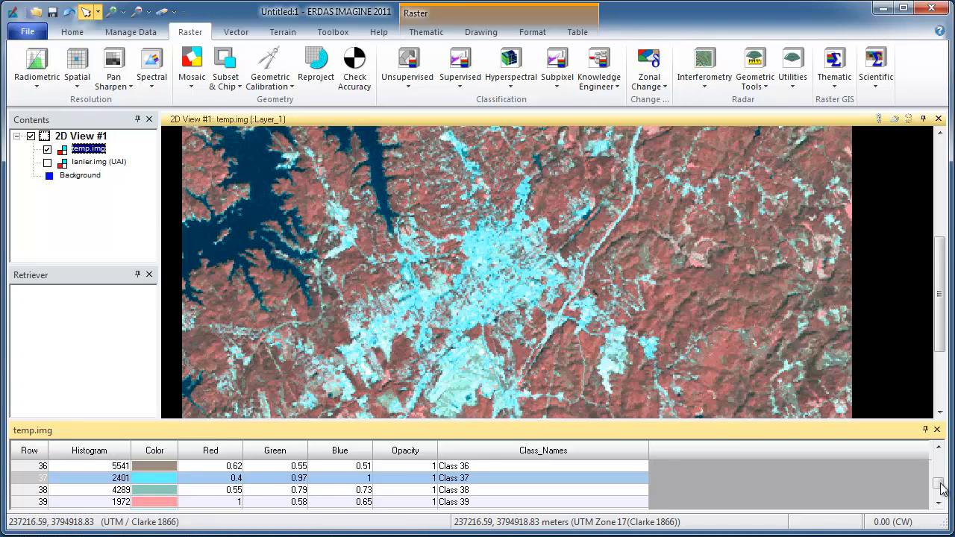
Select the Class 1 and Class 2 rows of the temp.img attribute table and set their color to Green
{"action": "left_click_drag", "start_coordinate": [943, 486], "coordinate": [930, 452]}
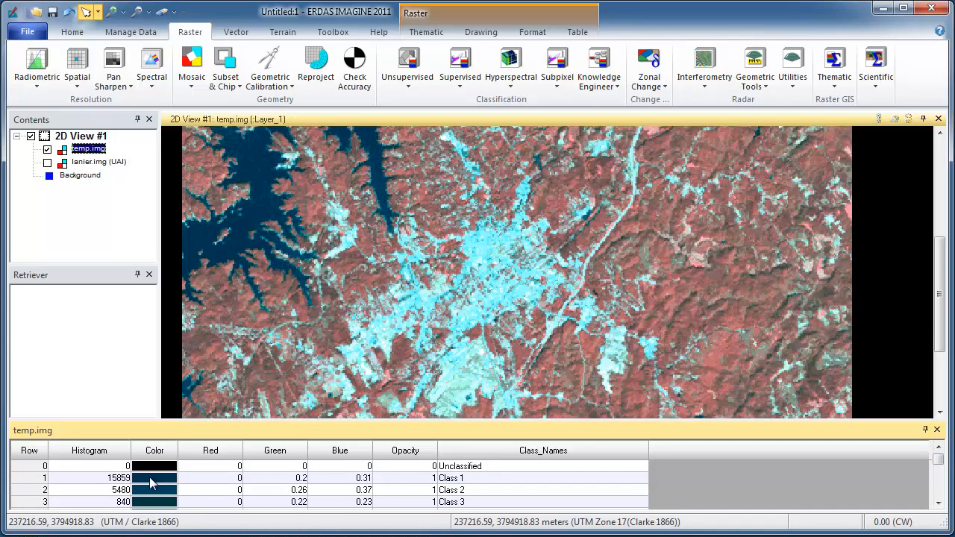
{"action": "left_click_drag", "start_coordinate": [30, 479], "coordinate": [27, 492]}
{"action": "right_click", "coordinate": [29, 498]}
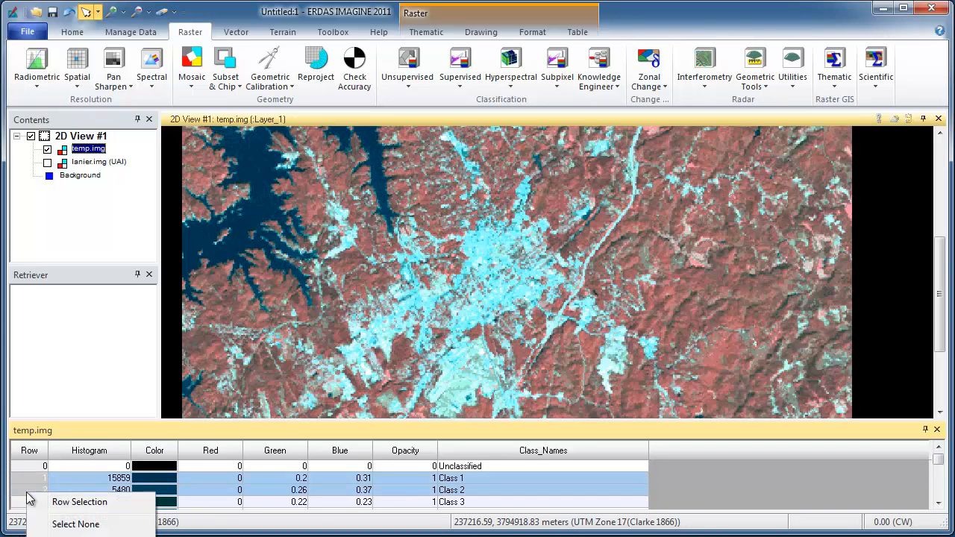
{"action": "left_click", "coordinate": [166, 477]}
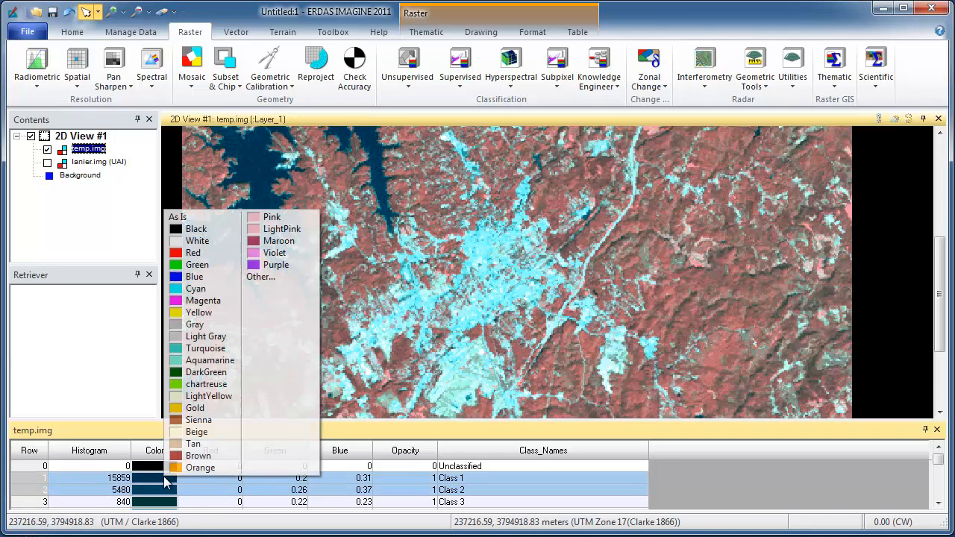
{"action": "left_click", "coordinate": [193, 265]}
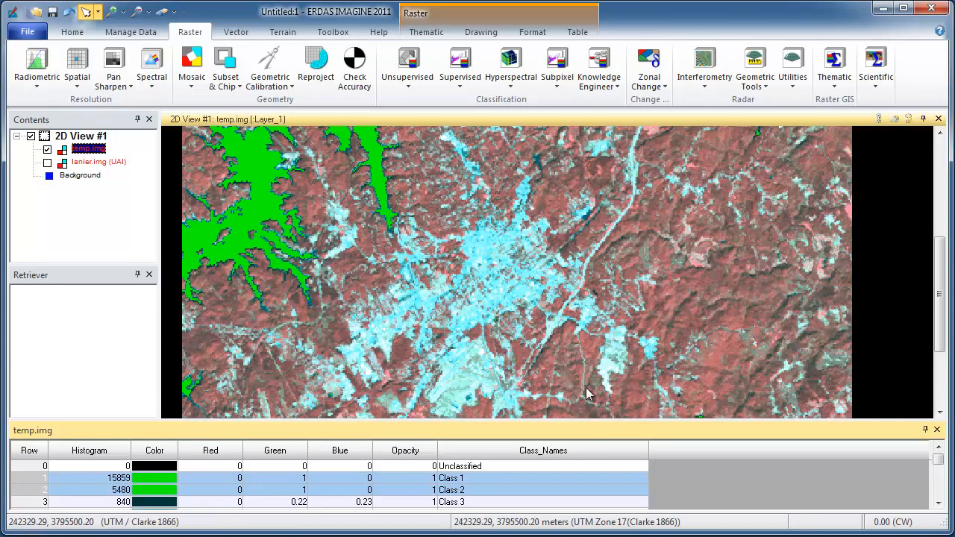
Change the color of the selected Class 1 and Class 2 water rows to Blue
{"action": "left_click_drag", "start_coordinate": [933, 287], "coordinate": [941, 164]}
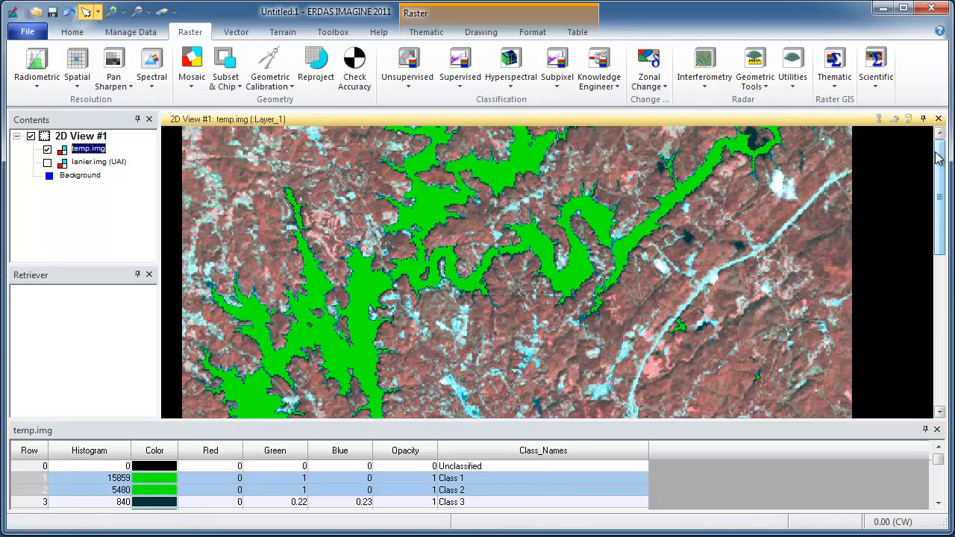
{"action": "left_click", "coordinate": [155, 489]}
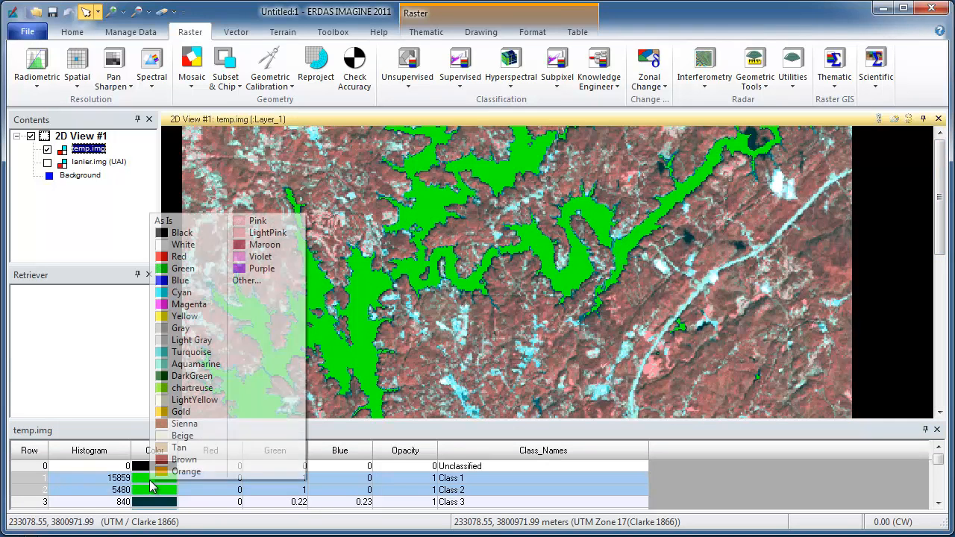
{"action": "left_click", "coordinate": [211, 280]}
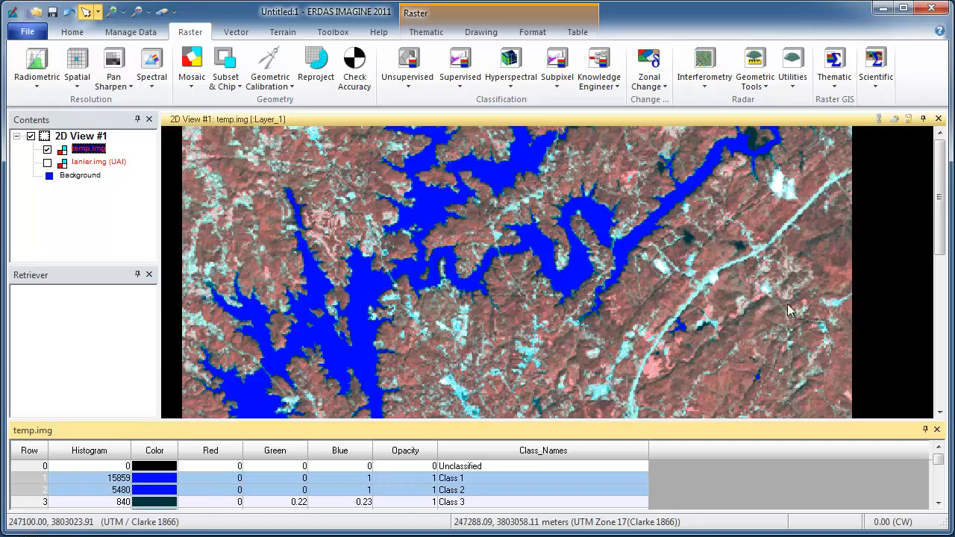
Try to set the color of the Class 37 urban row to Tan
{"action": "left_click_drag", "start_coordinate": [942, 204], "coordinate": [865, 324]}
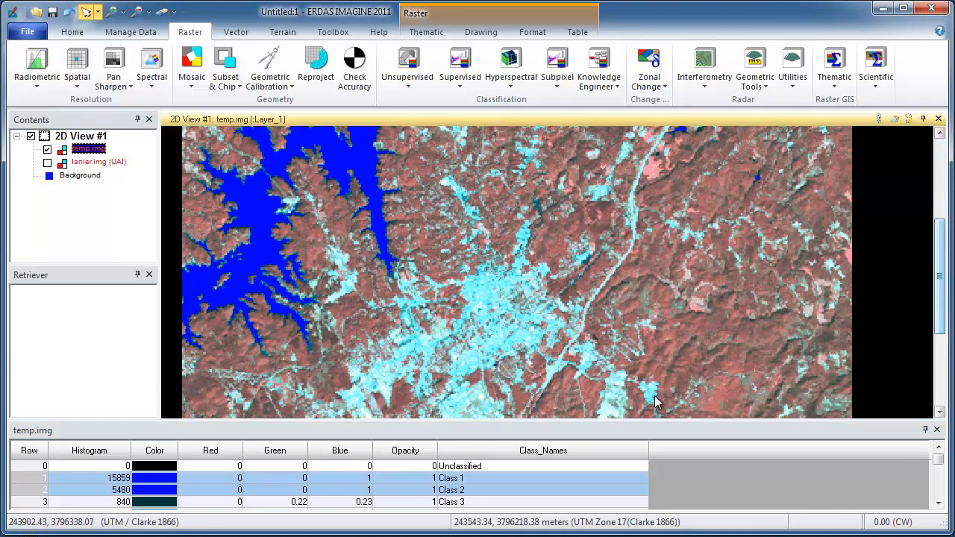
{"action": "left_click", "coordinate": [940, 504]}
{"action": "left_click", "coordinate": [939, 504]}
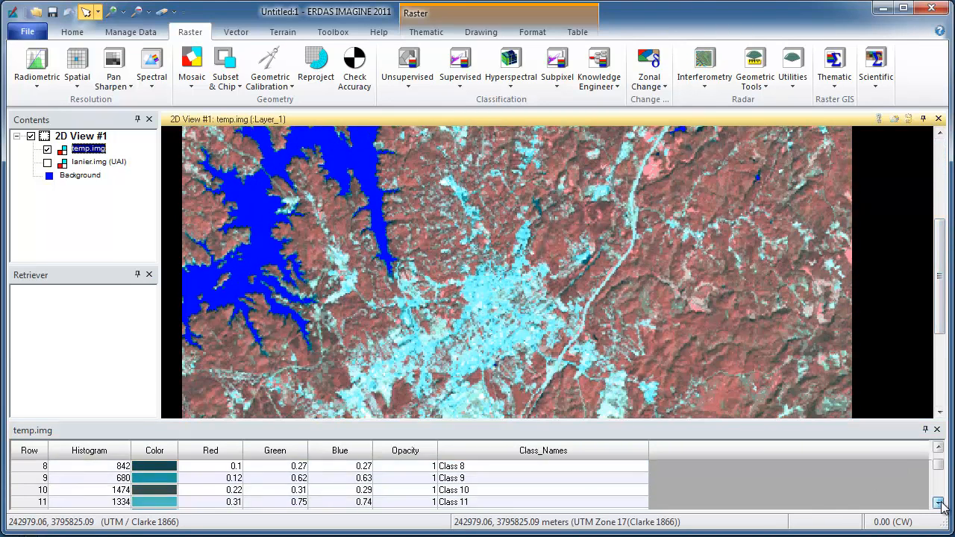
{"action": "left_click", "coordinate": [939, 503]}
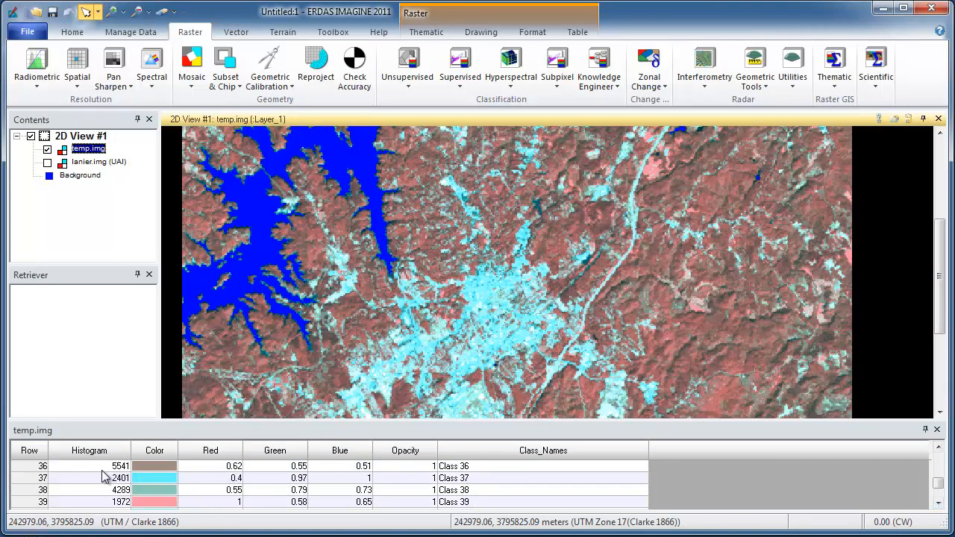
{"action": "left_click", "coordinate": [171, 478]}
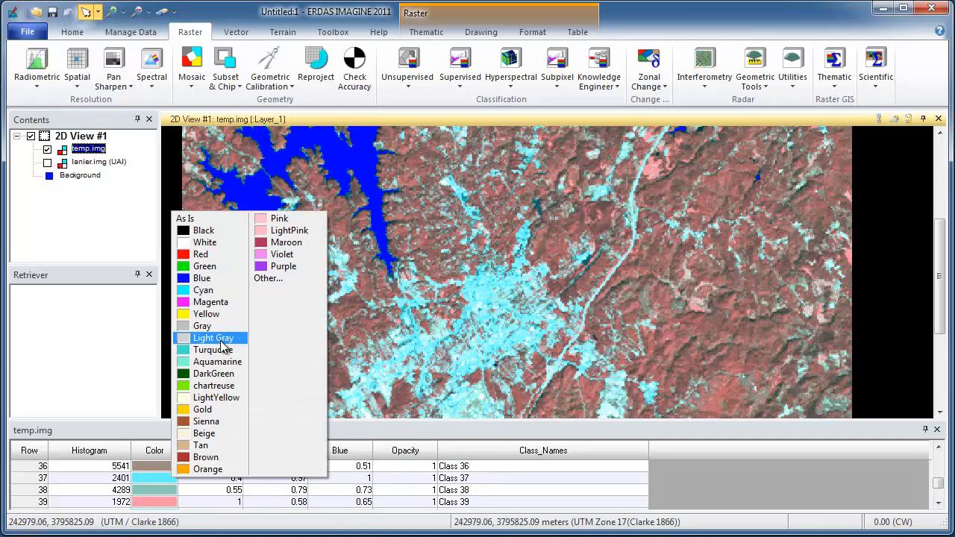
{"action": "left_click", "coordinate": [207, 445]}
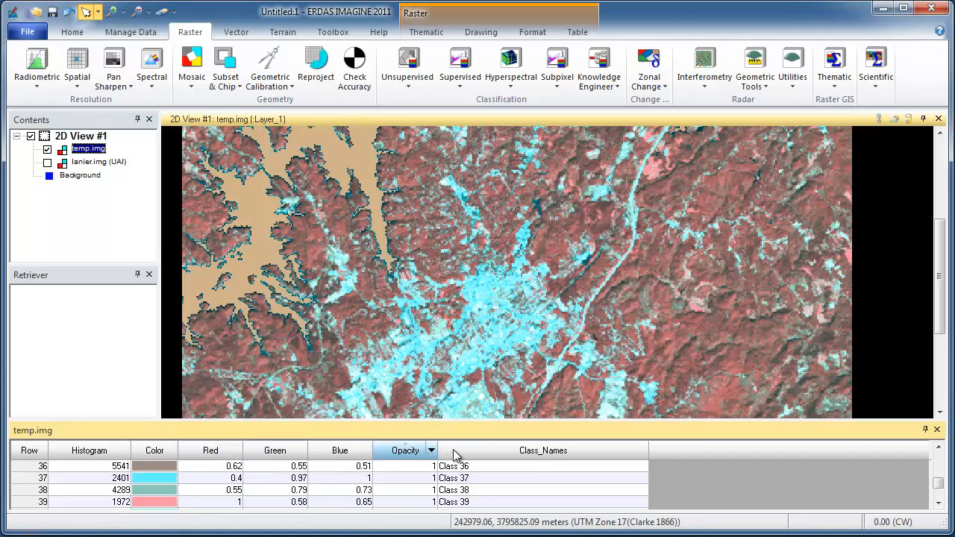
Set the Class 1 and Class 2 rows back to Blue
{"action": "left_click_drag", "start_coordinate": [938, 483], "coordinate": [933, 455]}
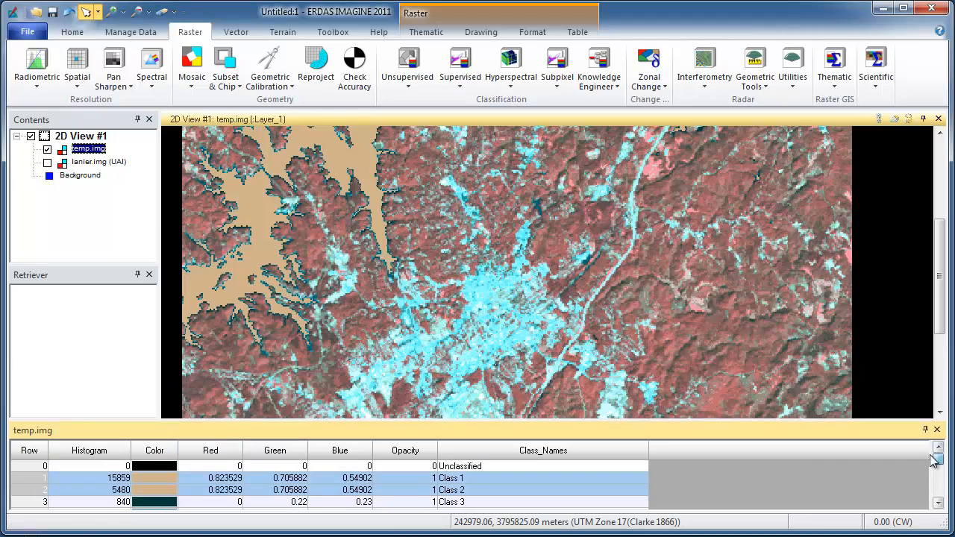
{"action": "left_click", "coordinate": [153, 484]}
{"action": "left_click", "coordinate": [186, 280]}
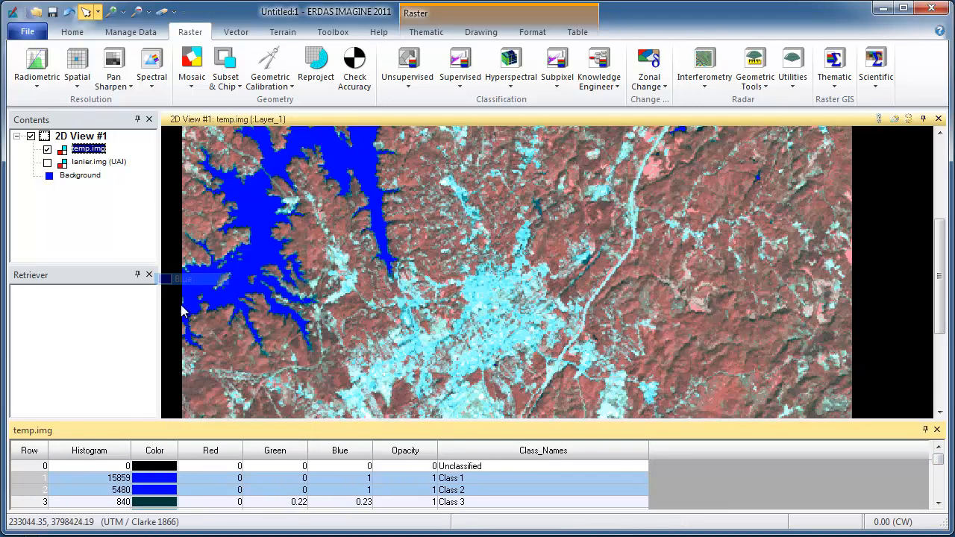
Select only the Class 37 row in the attribute table and set its color to Tan
{"action": "left_click", "coordinate": [82, 502]}
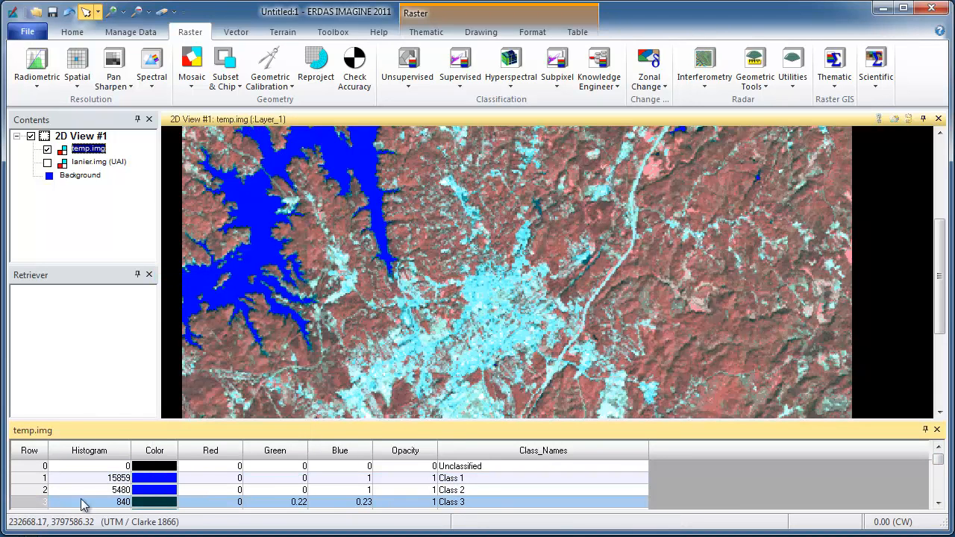
{"action": "left_click", "coordinate": [938, 503]}
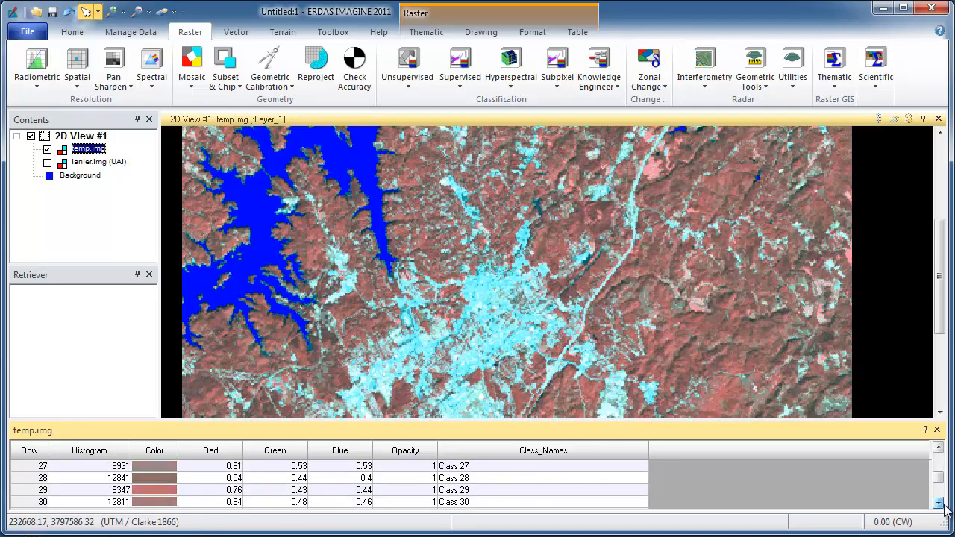
{"action": "left_click", "coordinate": [940, 504]}
{"action": "left_click", "coordinate": [940, 504]}
{"action": "left_click", "coordinate": [941, 504]}
{"action": "left_click", "coordinate": [22, 491]}
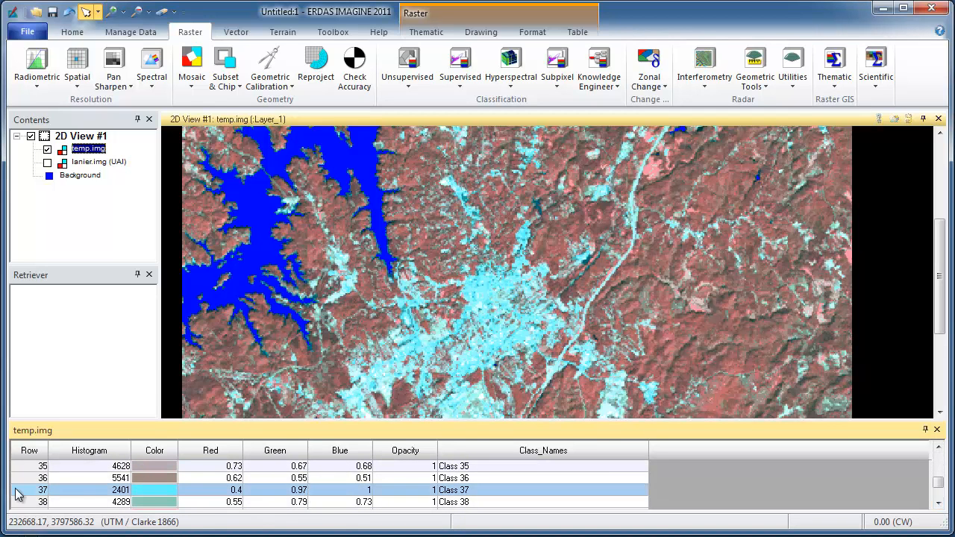
{"action": "left_click", "coordinate": [141, 491]}
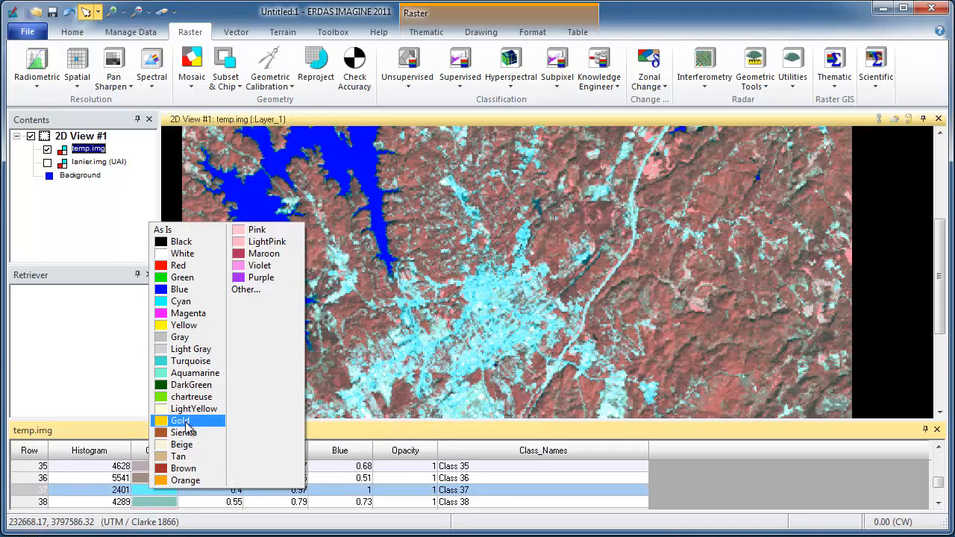
{"action": "left_click", "coordinate": [177, 457]}
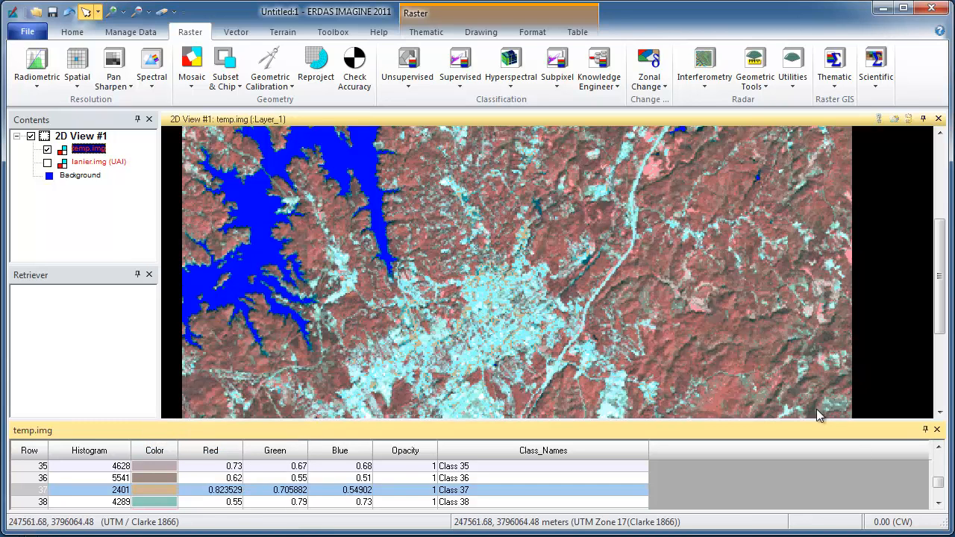
Select the Class 40 row and set its color to Tan
{"action": "left_click", "coordinate": [941, 504]}
{"action": "left_click", "coordinate": [938, 504]}
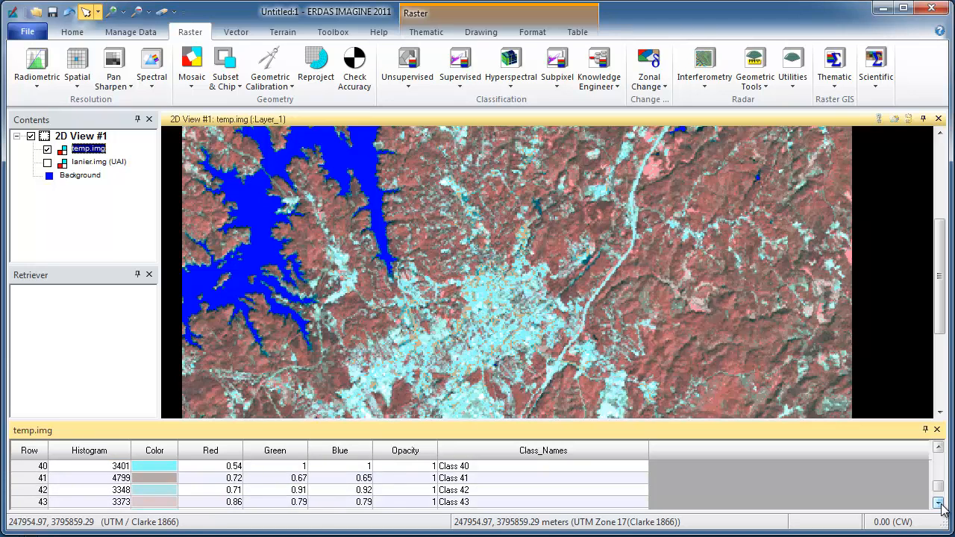
{"action": "left_click", "coordinate": [30, 466]}
{"action": "left_click", "coordinate": [141, 467]}
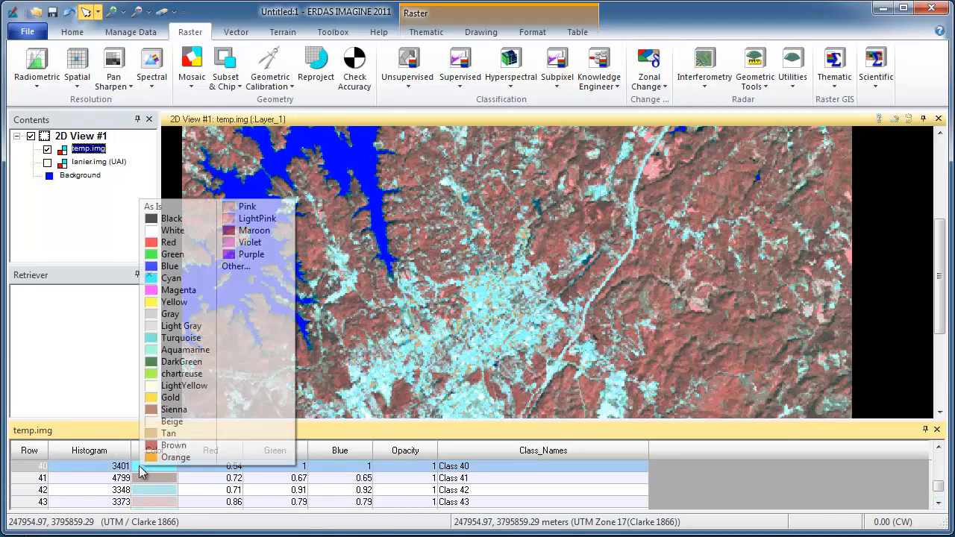
{"action": "left_click", "coordinate": [179, 434]}
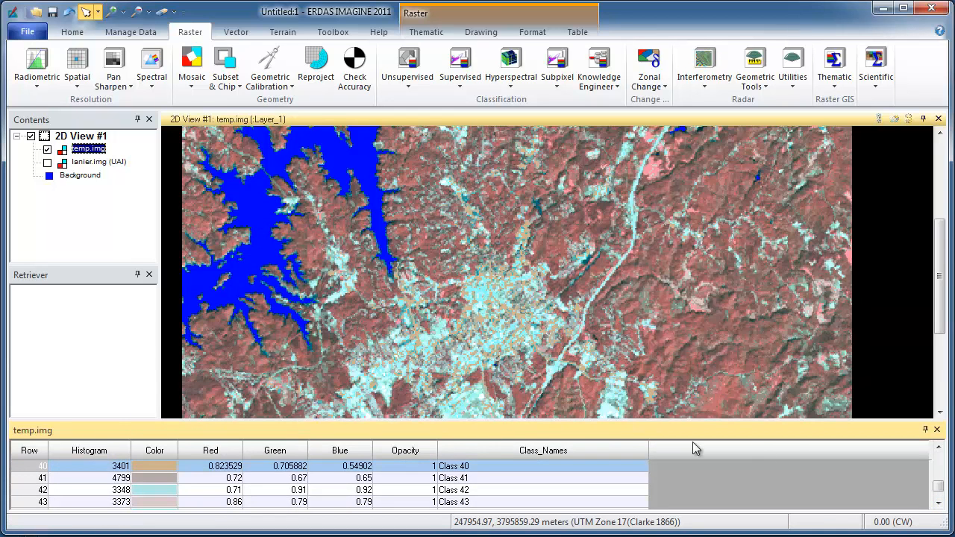
Look through the remaining cyan classes, then select the Class 44 row and set its color to Tan
{"action": "left_click", "coordinate": [939, 504]}
{"action": "left_click", "coordinate": [939, 504]}
{"action": "left_click", "coordinate": [939, 503]}
{"action": "left_click", "coordinate": [938, 504]}
{"action": "left_click", "coordinate": [939, 504]}
{"action": "left_click", "coordinate": [938, 446]}
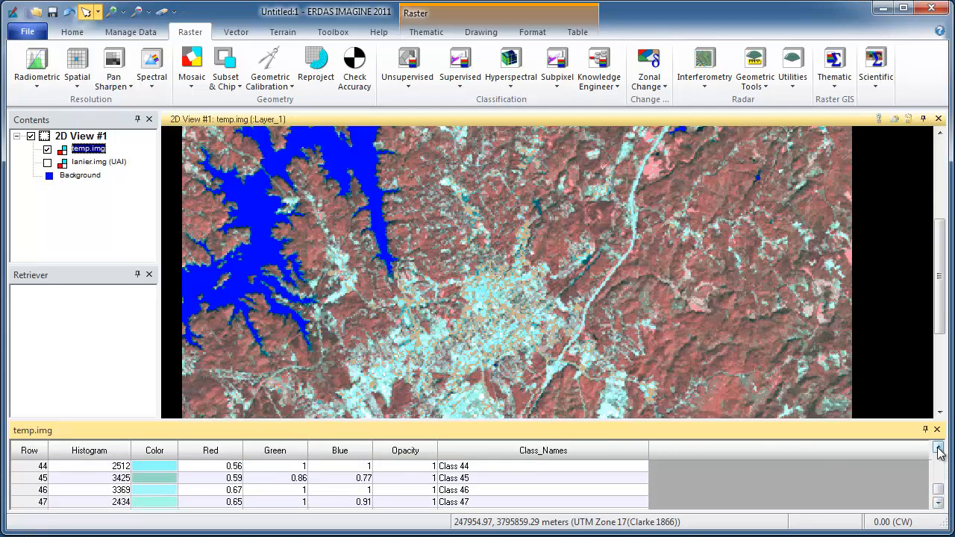
{"action": "left_click", "coordinate": [36, 467]}
{"action": "left_click", "coordinate": [35, 488]}
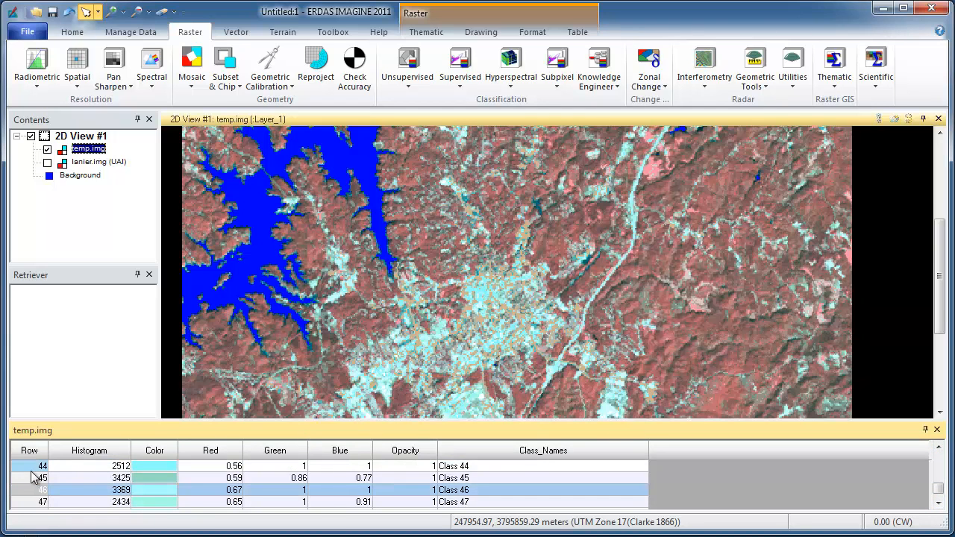
{"action": "left_click", "coordinate": [34, 469]}
{"action": "left_click", "coordinate": [140, 468]}
{"action": "left_click", "coordinate": [172, 439]}
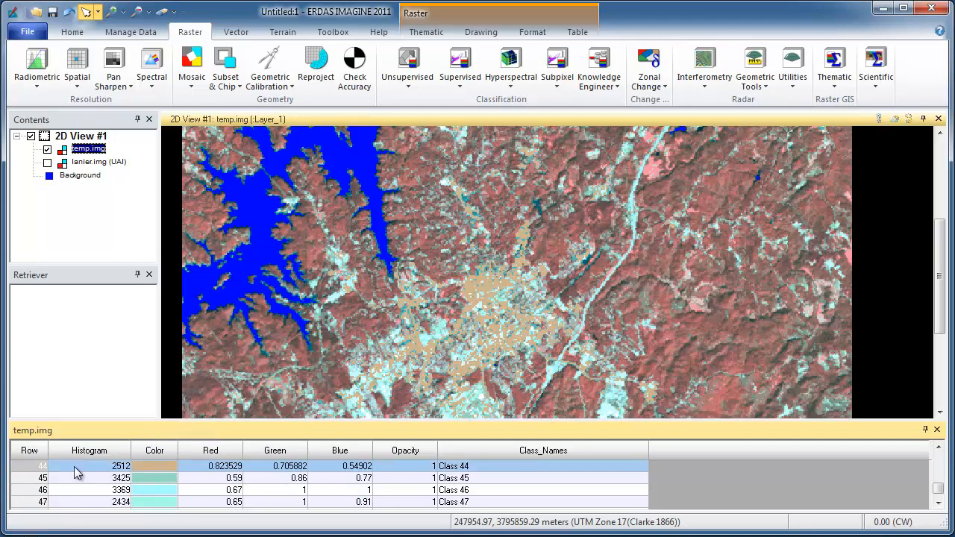
Select the Class 46 row and set its color to Tan
{"action": "left_click", "coordinate": [37, 487]}
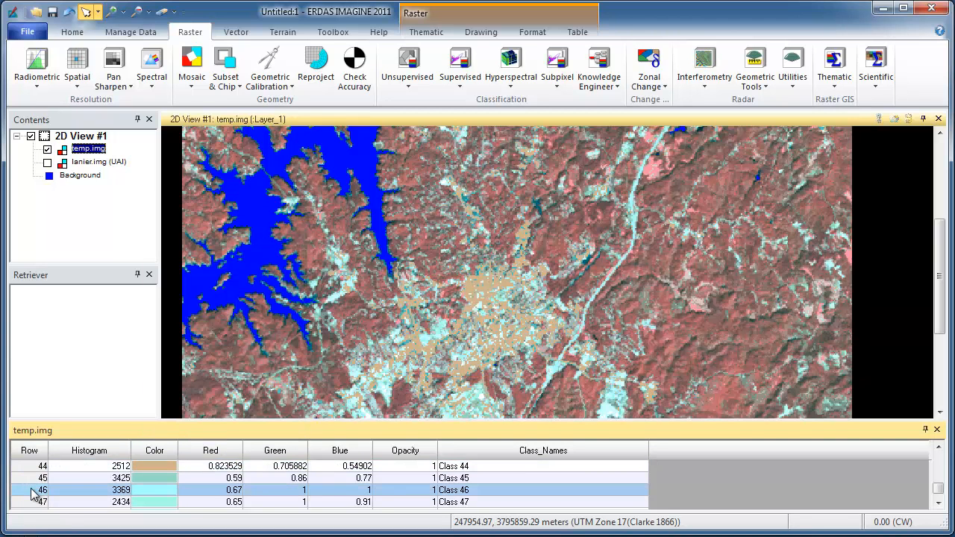
{"action": "left_click", "coordinate": [149, 491]}
{"action": "left_click", "coordinate": [179, 458]}
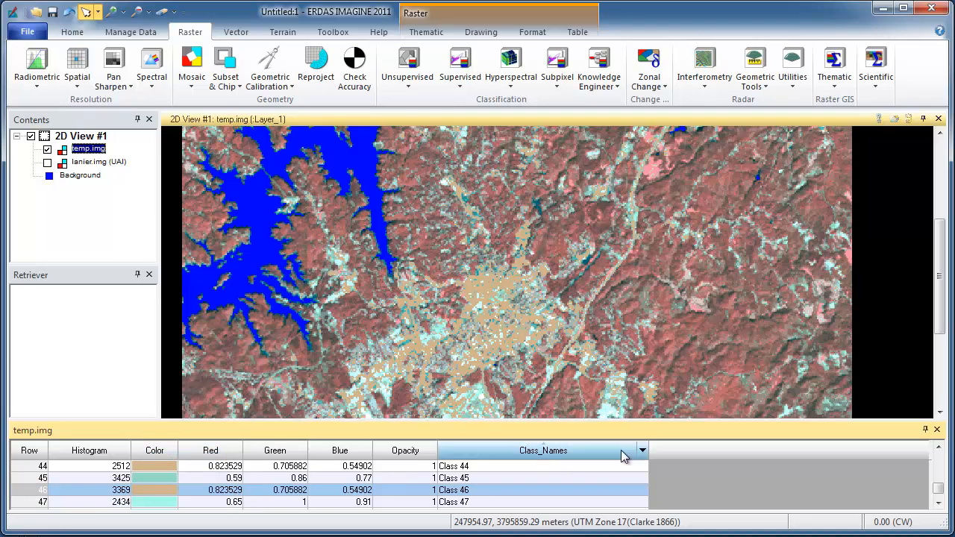
Select the Class 47, Class 48 and Class 49 rows together, set their color to Tan, and check the recolored image
{"action": "left_click", "coordinate": [938, 503]}
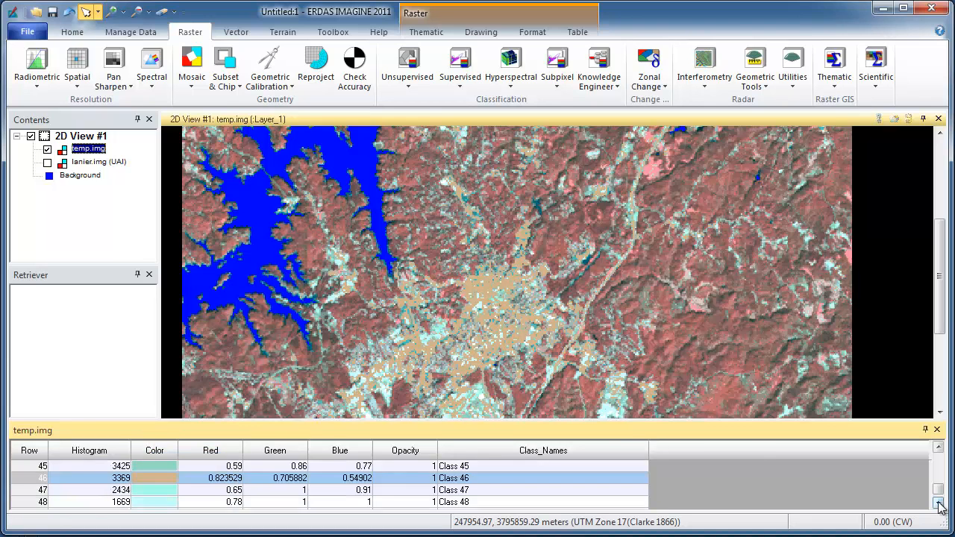
{"action": "left_click", "coordinate": [939, 503]}
{"action": "left_click", "coordinate": [939, 503]}
{"action": "left_click", "coordinate": [939, 447]}
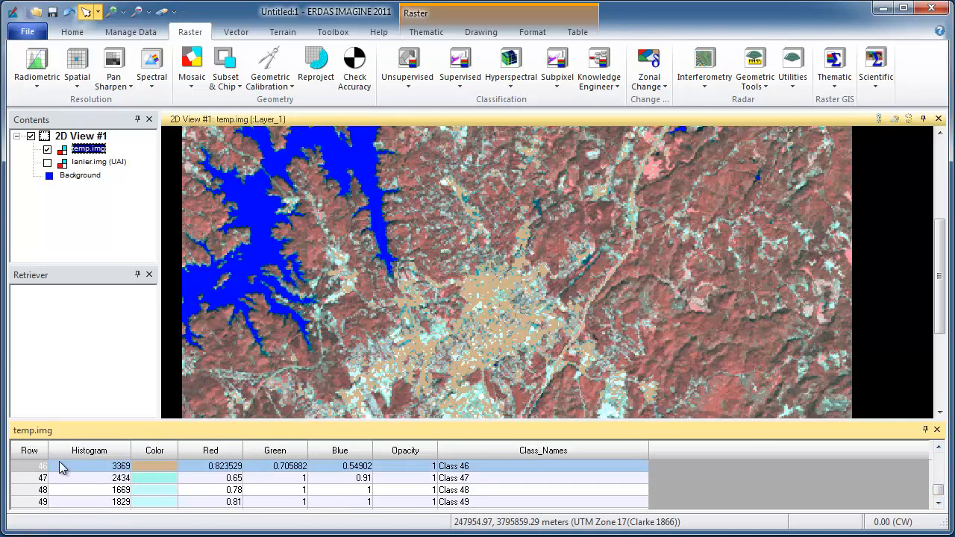
{"action": "left_click_drag", "start_coordinate": [28, 478], "coordinate": [27, 508]}
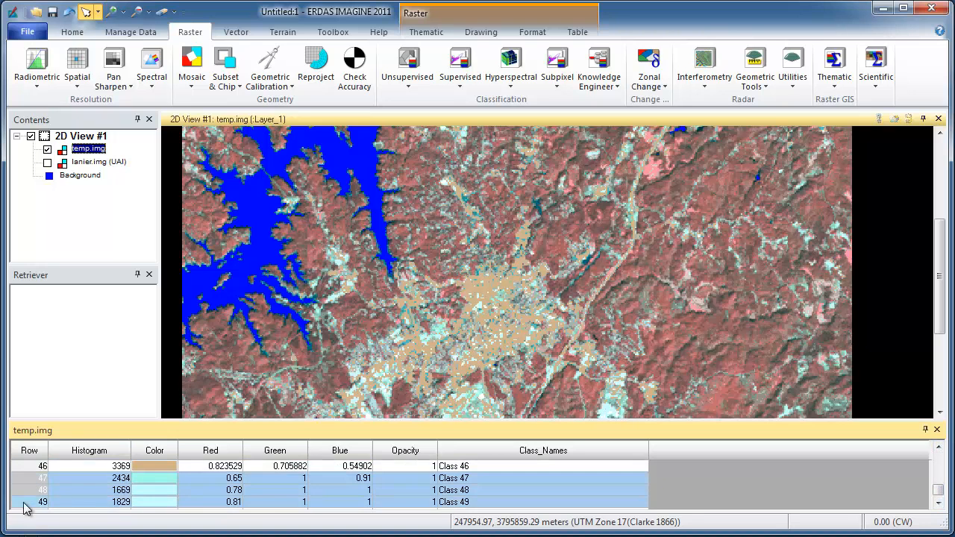
{"action": "left_click", "coordinate": [151, 488]}
{"action": "left_click", "coordinate": [172, 449]}
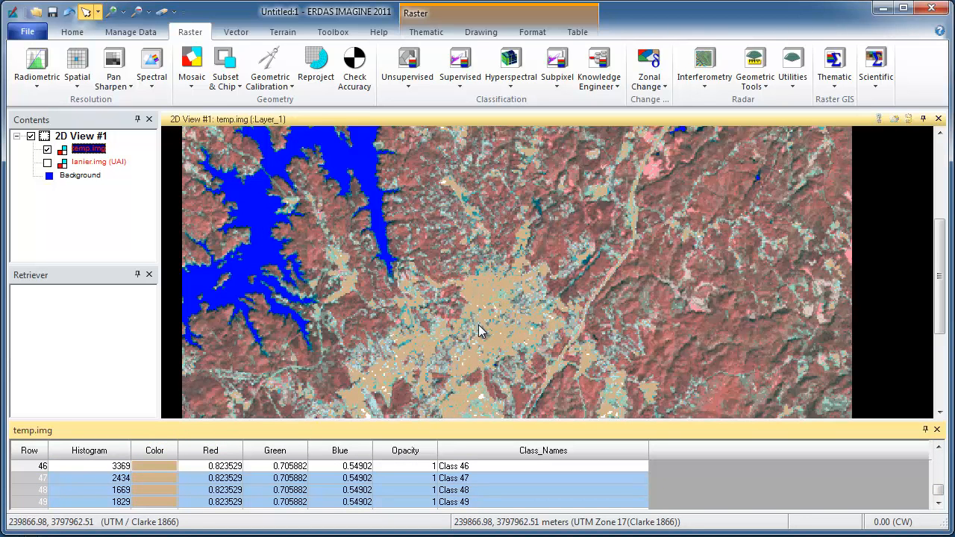
{"action": "left_click_drag", "start_coordinate": [940, 285], "coordinate": [944, 194]}
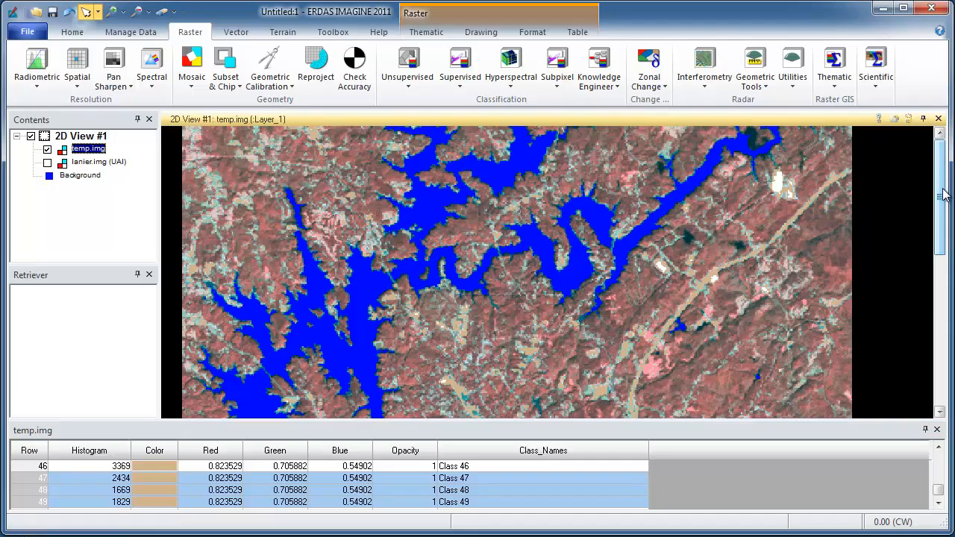
{"action": "mouse_move", "coordinate": [944, 167]}
{"action": "left_mouse_down"}
{"action": "mouse_move", "coordinate": [945, 343]}
{"action": "mouse_move", "coordinate": [944, 159]}
{"action": "left_mouse_up"}
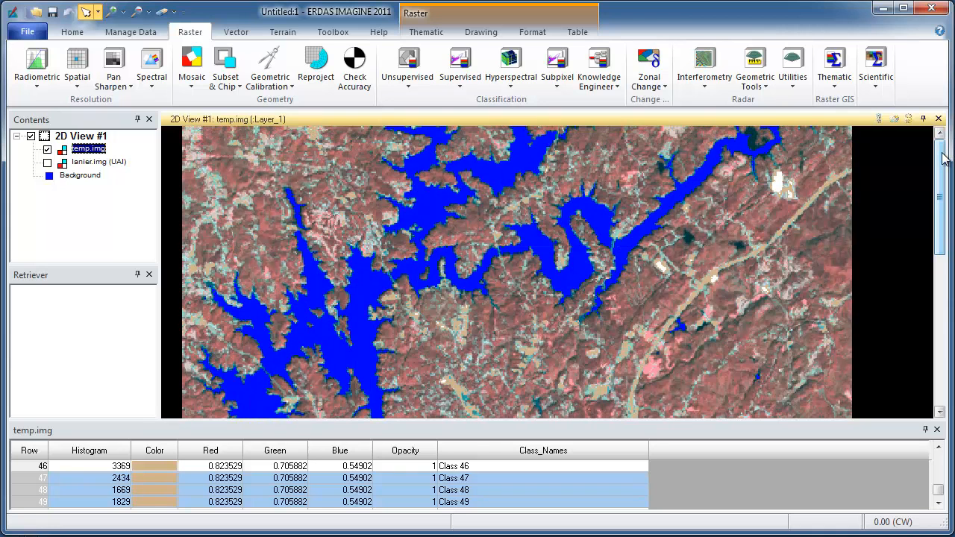